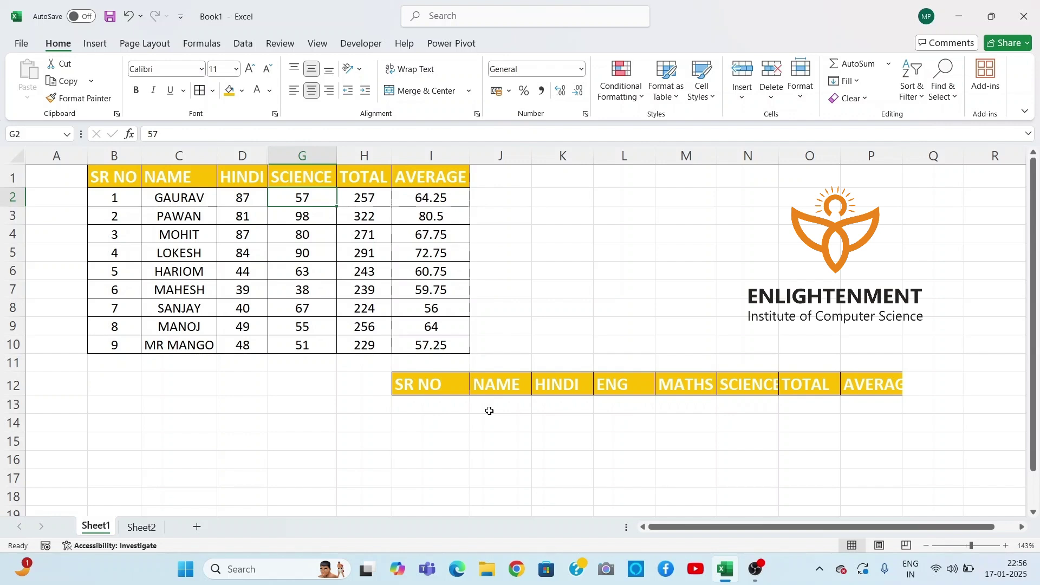
- Enter =VLOOKUP(I13,B2:I10,2,0) in J13, below the NAME header of the lookup row
click(490, 412)
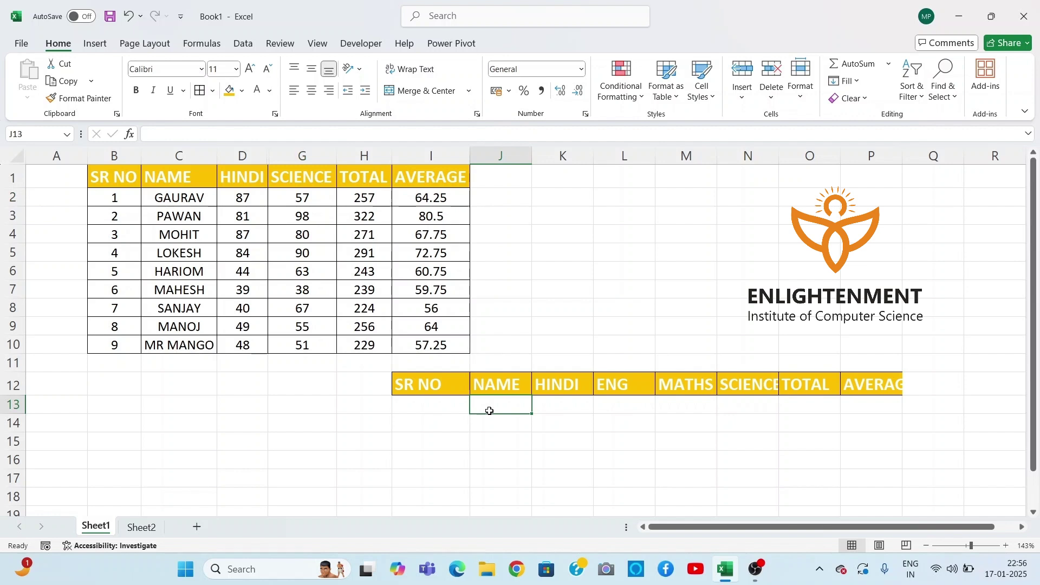
text(=VLOO)
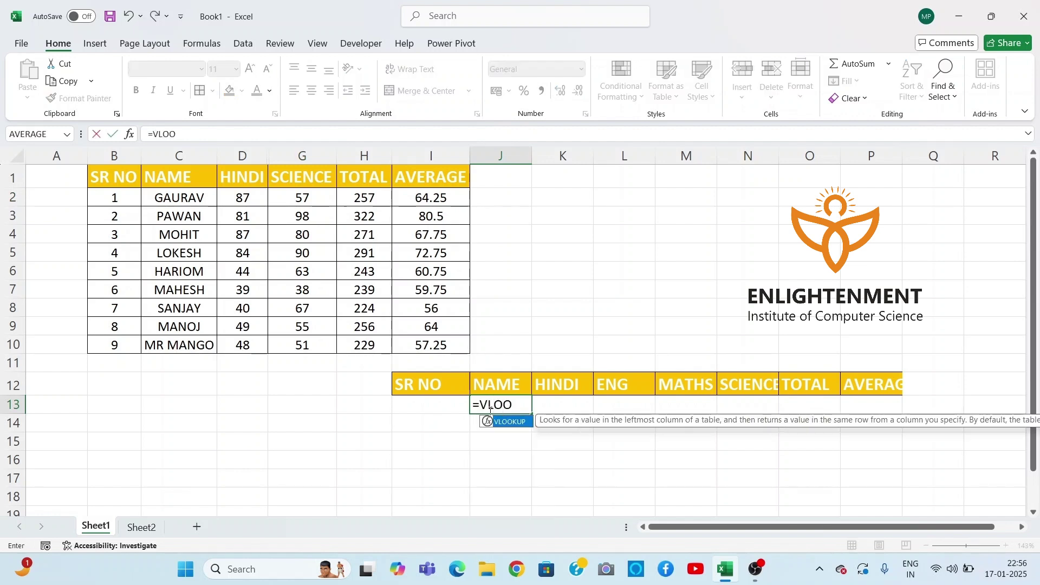
key(Tab)
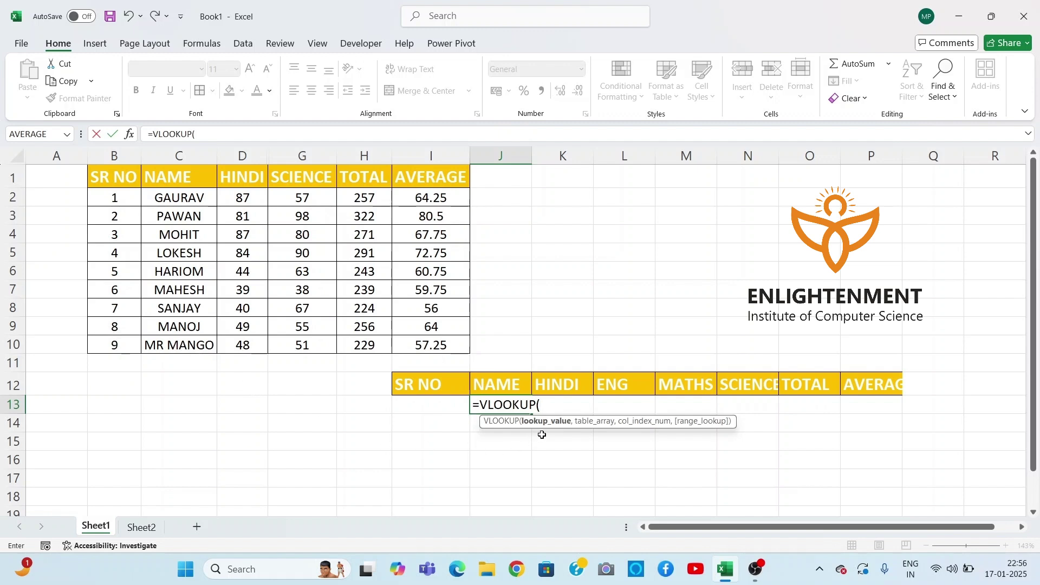
click(430, 404)
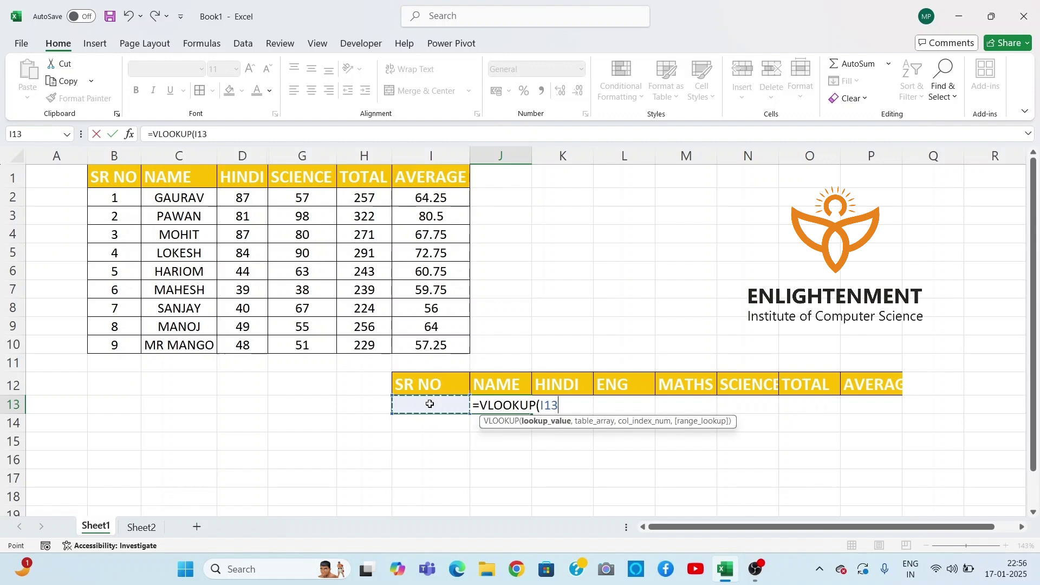
text(,)
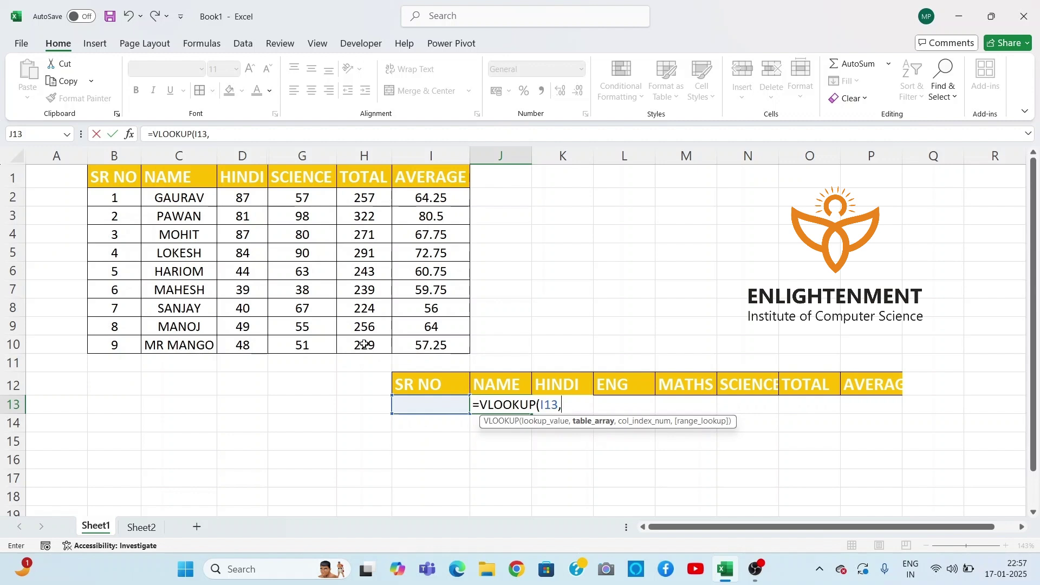
drag(112, 197, 400, 340)
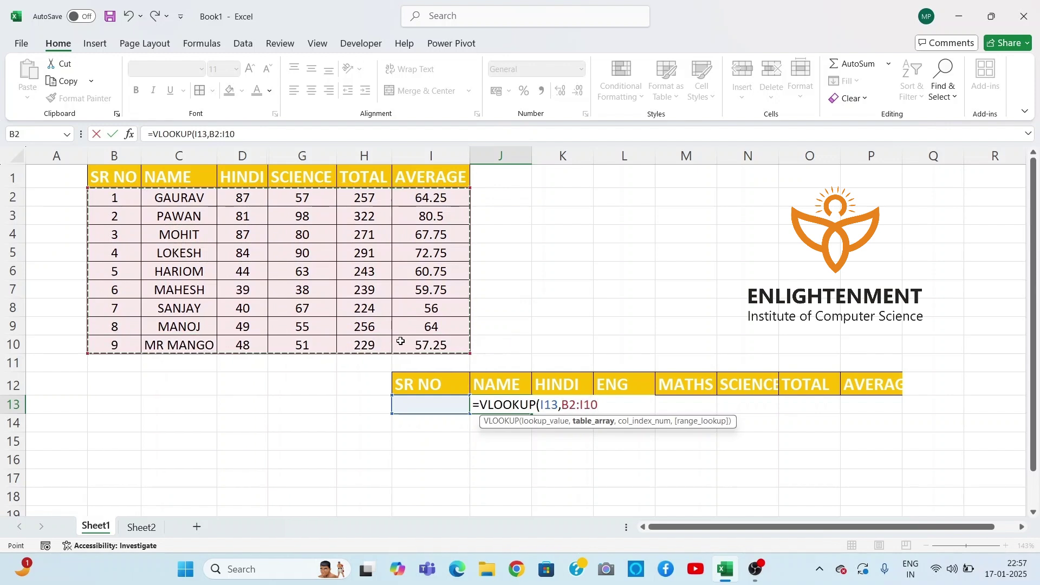
text(,2)
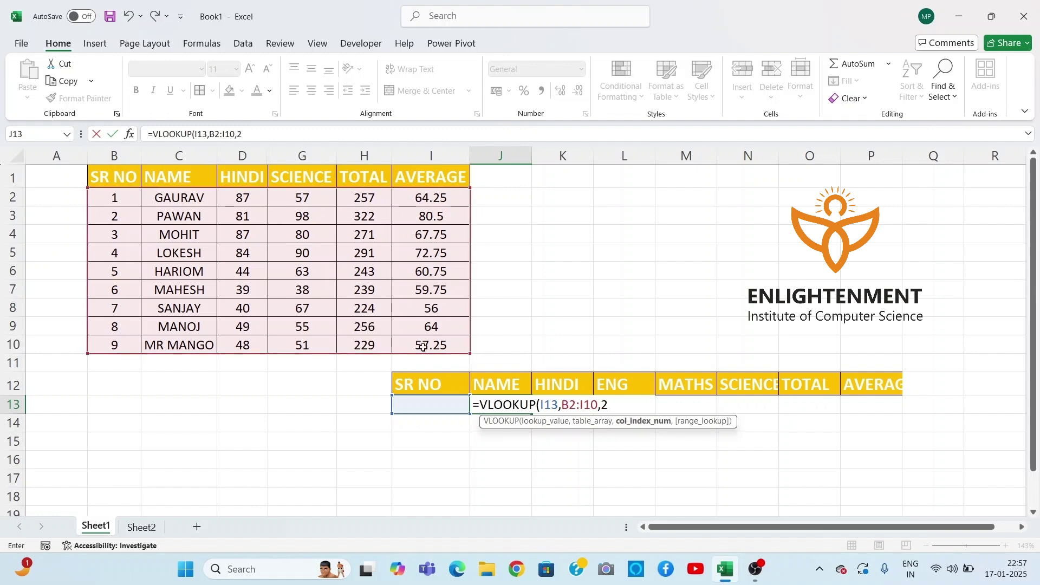
text(,)
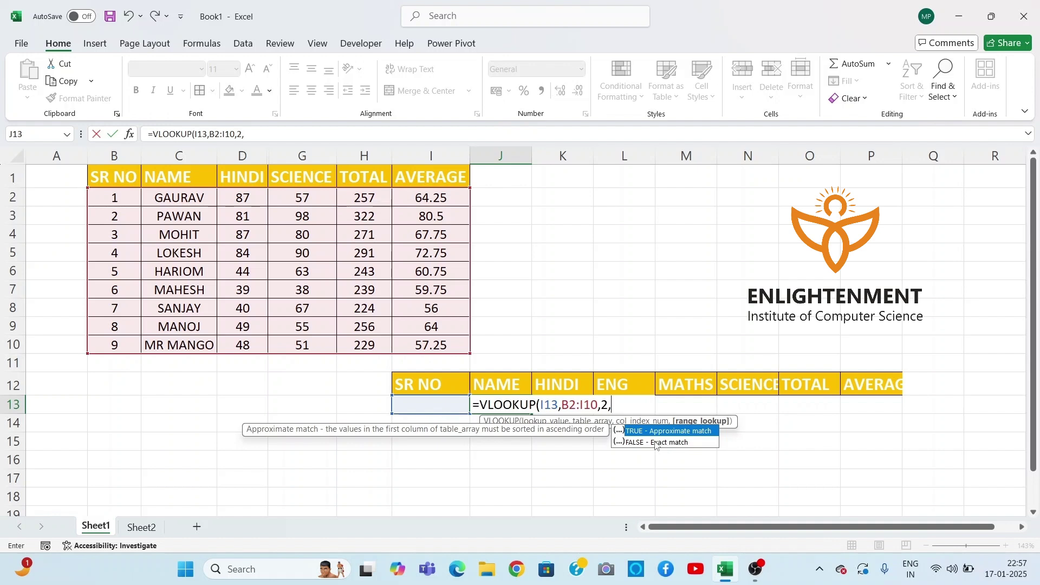
text(0))
key(Return)
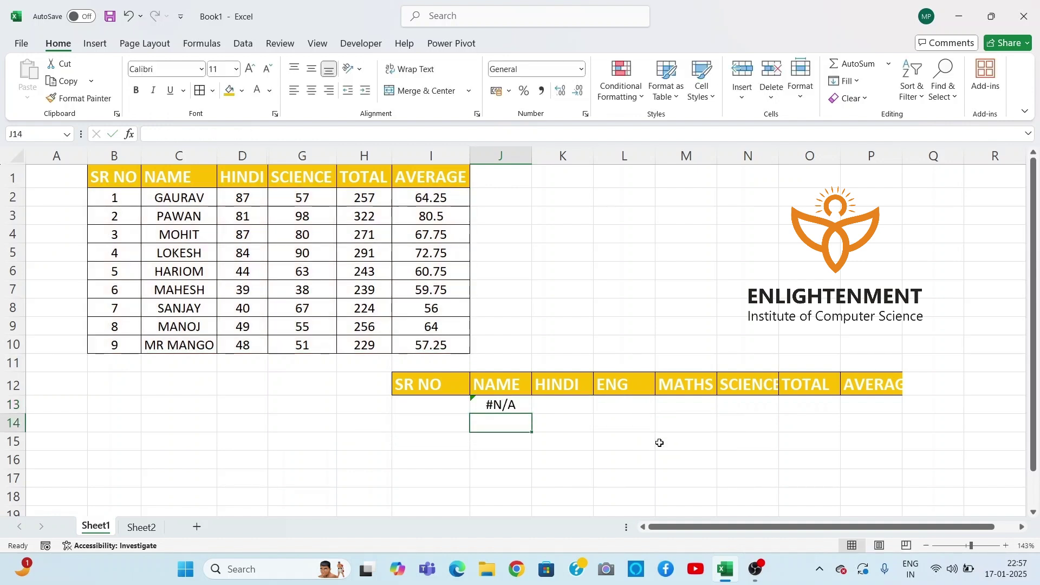
- Enter 4 as the lookup serial number in I13, below the SR NO header
click(447, 406)
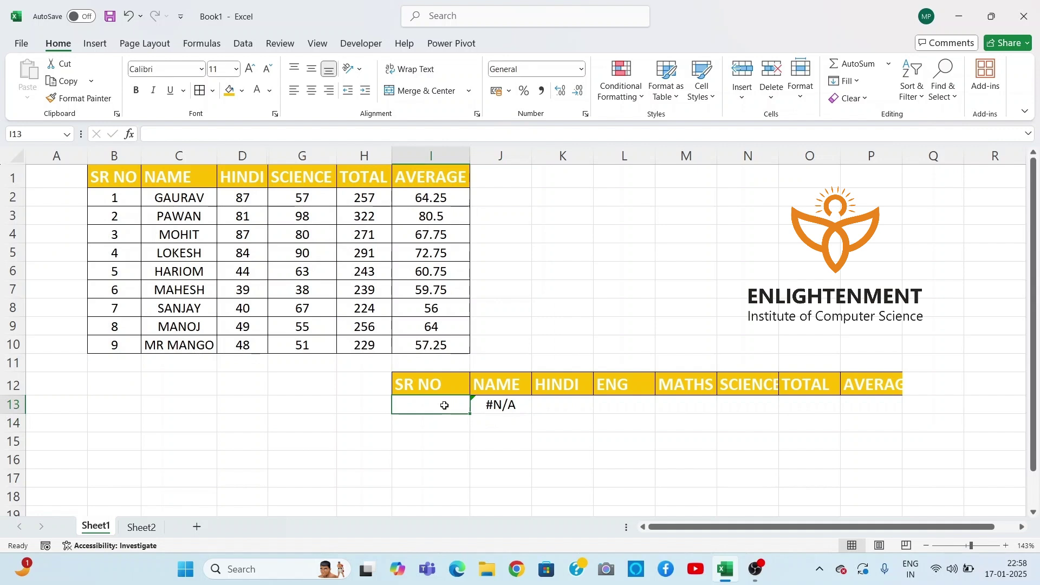
text(4)
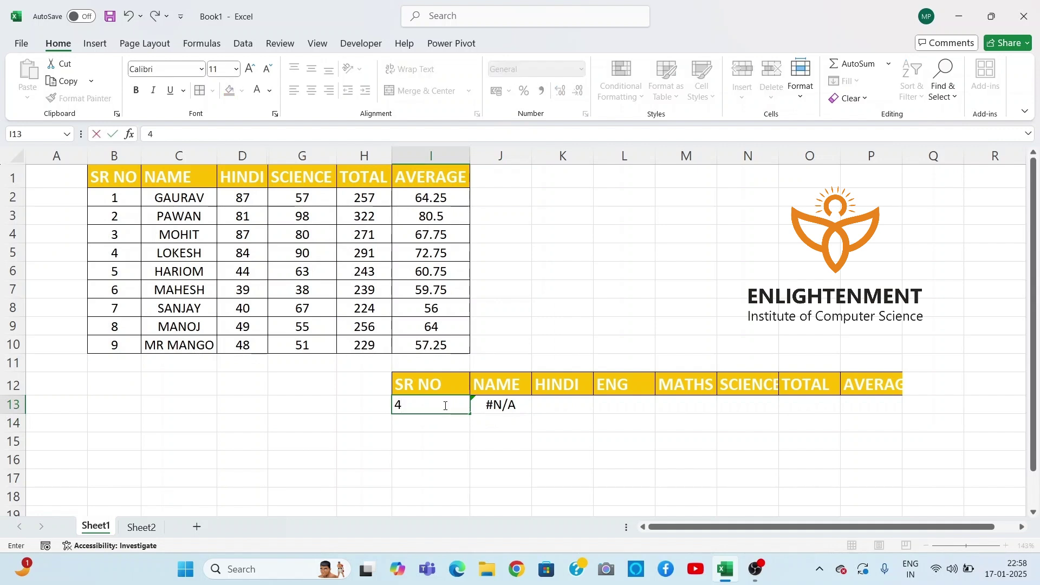
key(Return)
- Fill the lookup formula from J13 across the row to P13, below the AVERAGE header
click(543, 402)
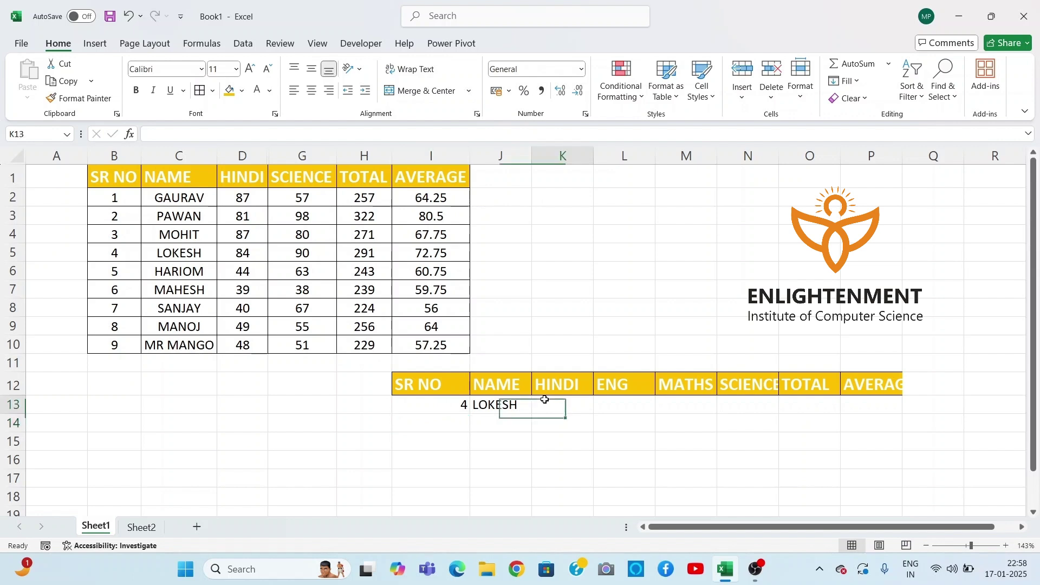
click(510, 401)
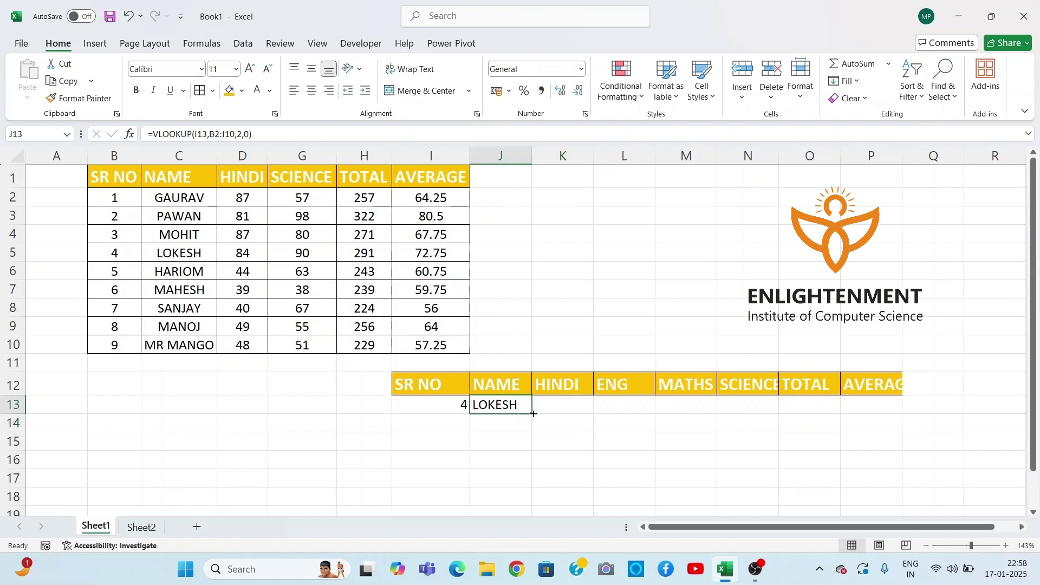
drag(533, 414, 874, 401)
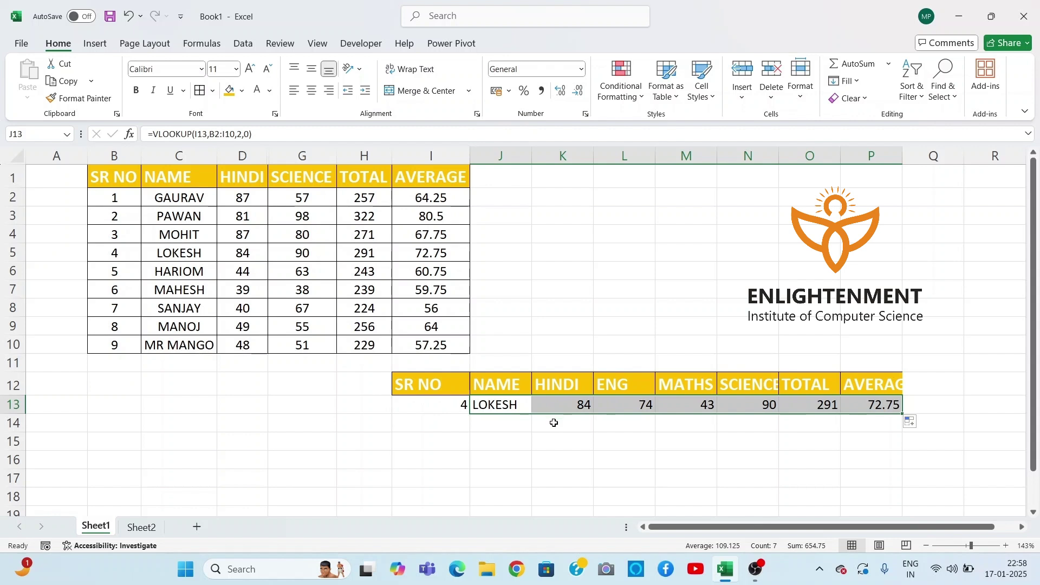
- Check the filled formula in K13 and set the HINDI mark in D3 to 84
click(564, 403)
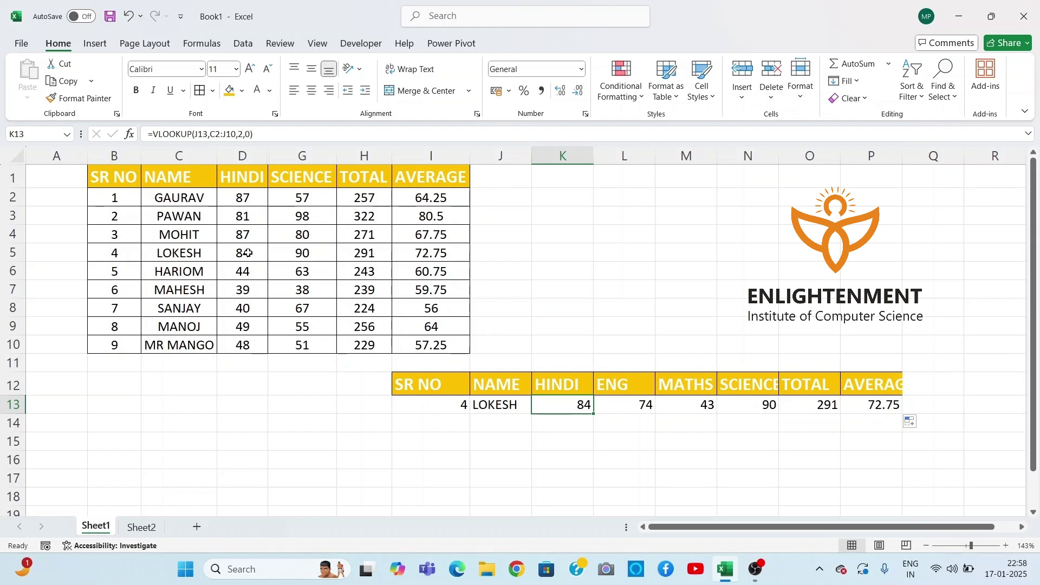
click(247, 218)
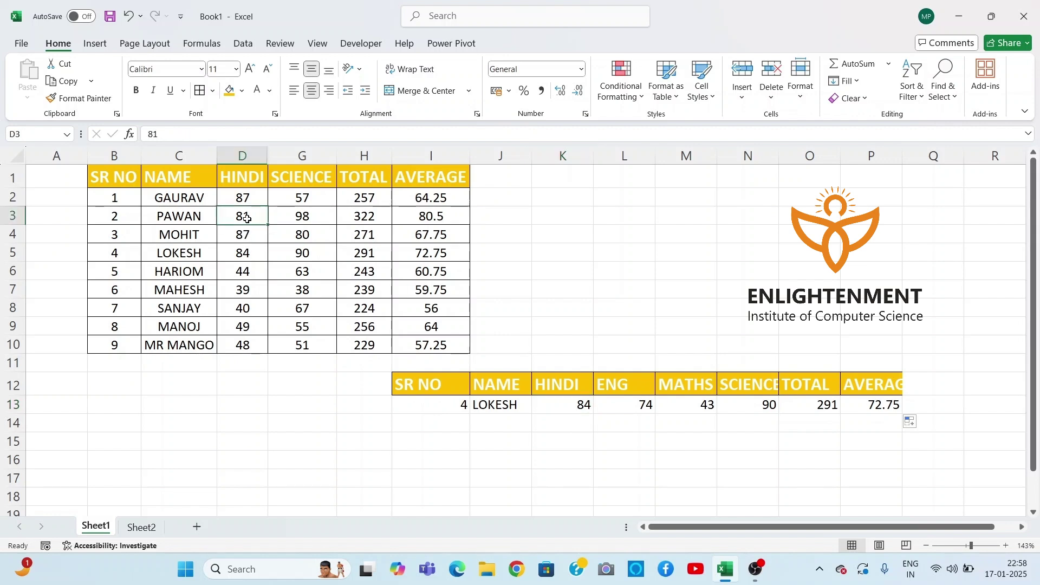
text(84)
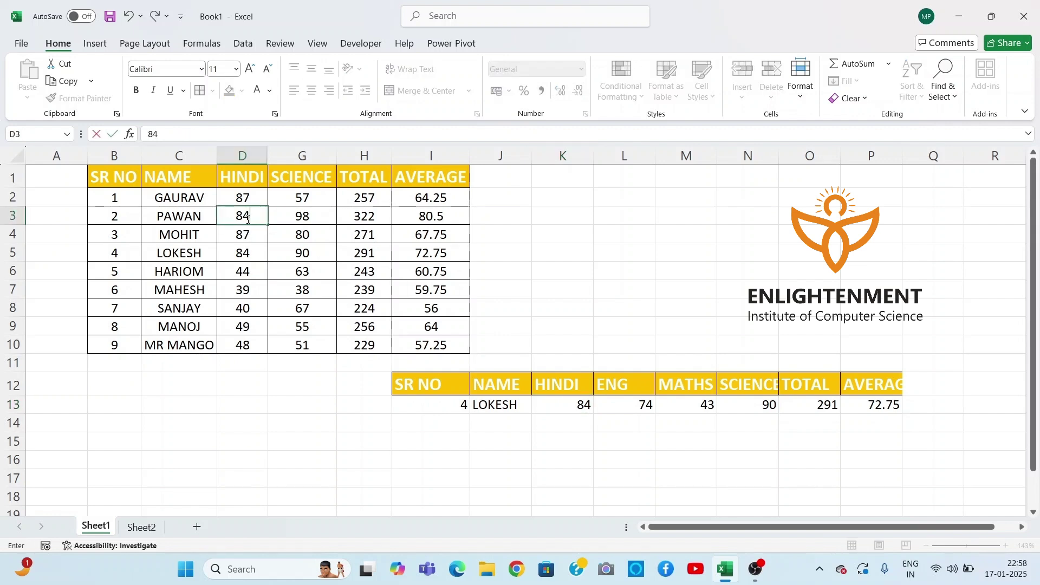
key(Return)
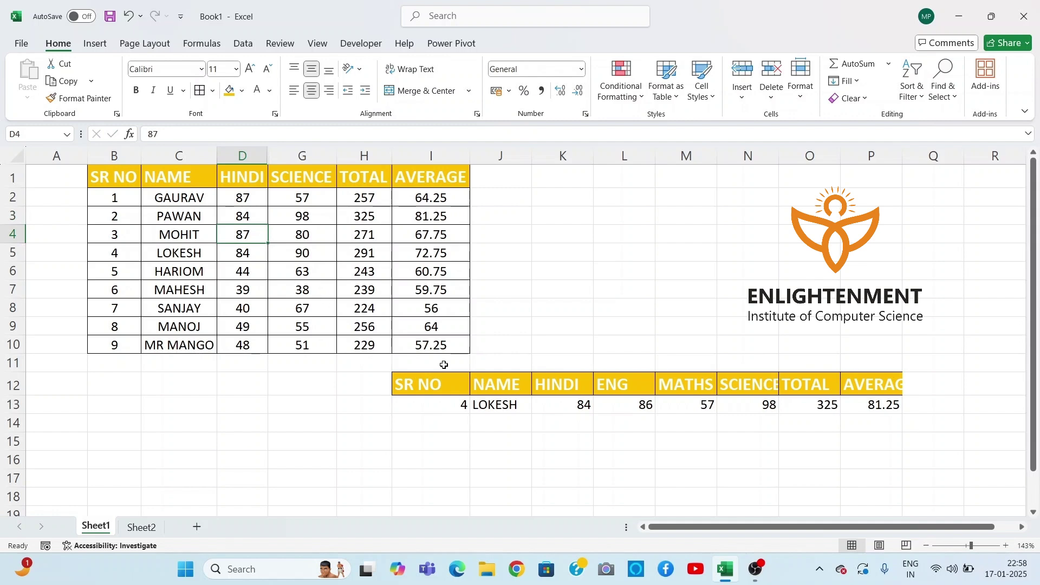
- Clear the filled lookup formulas from K13 through P13, keeping the NAME lookup in J13
click(491, 408)
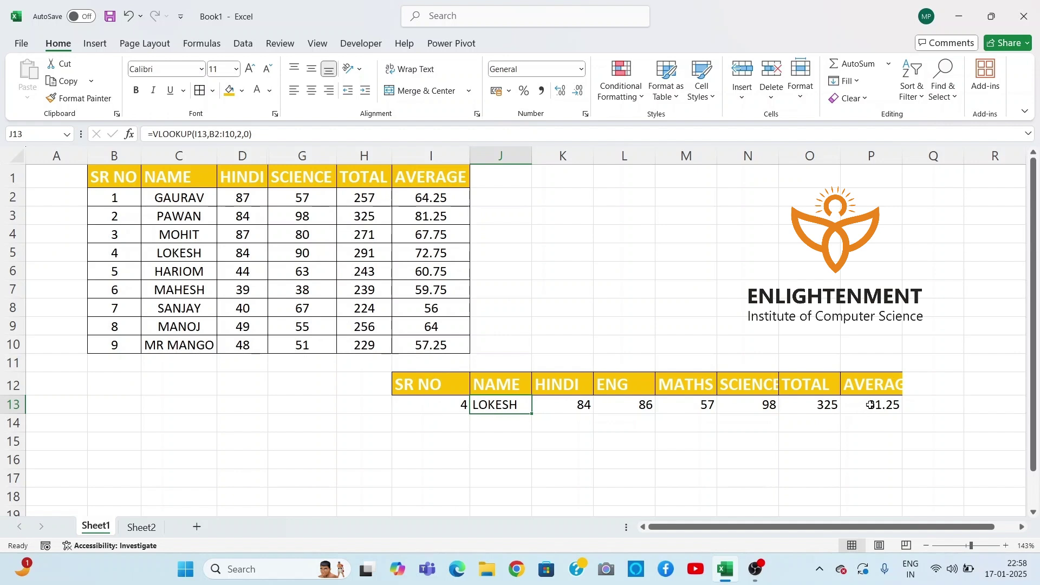
drag(559, 405, 855, 401)
key(F2)
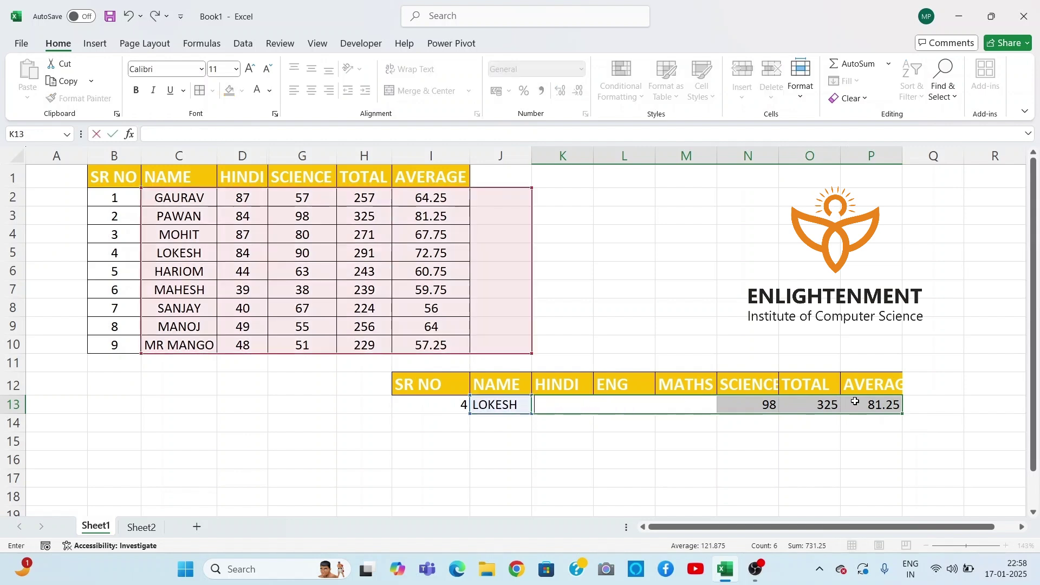
click(721, 462)
key(ctrl+Return)
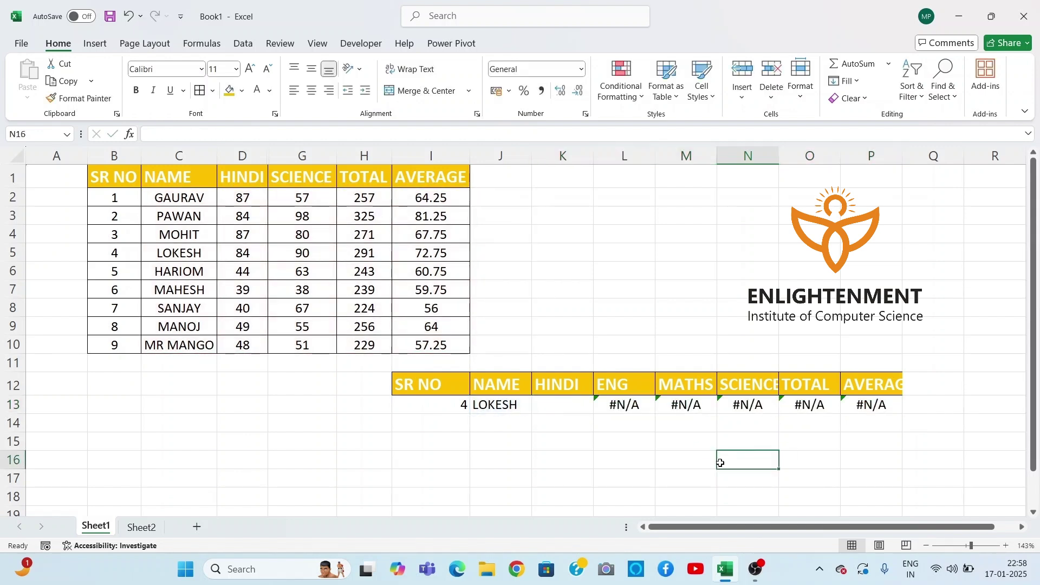
click(616, 404)
drag(667, 413, 810, 411)
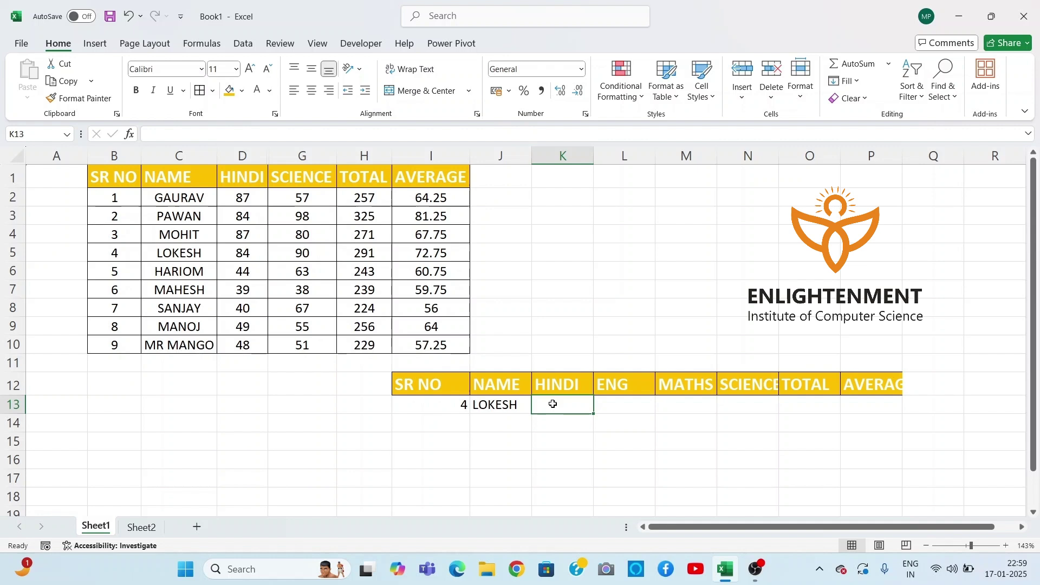
- Enter =VLOOKUP(I13,B2:I10,3,0) in K13 to look up the HINDI mark by serial number
text(=)
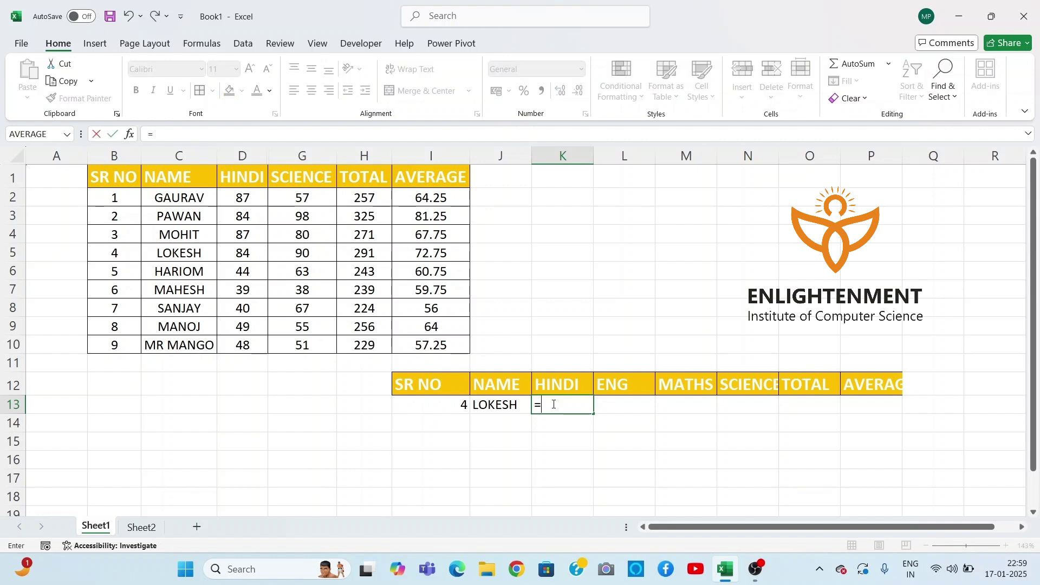
text(VLOO)
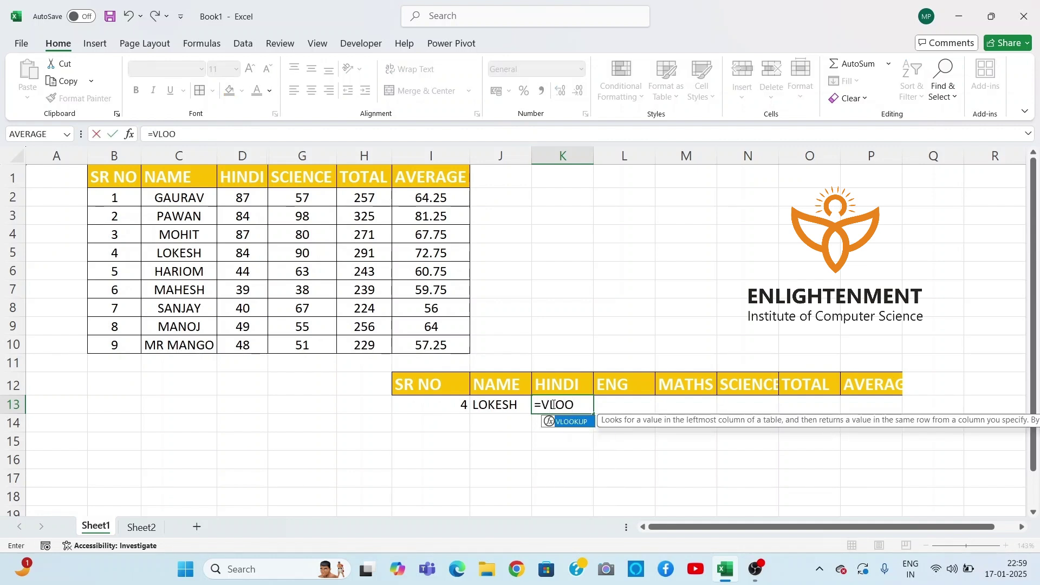
key(Tab)
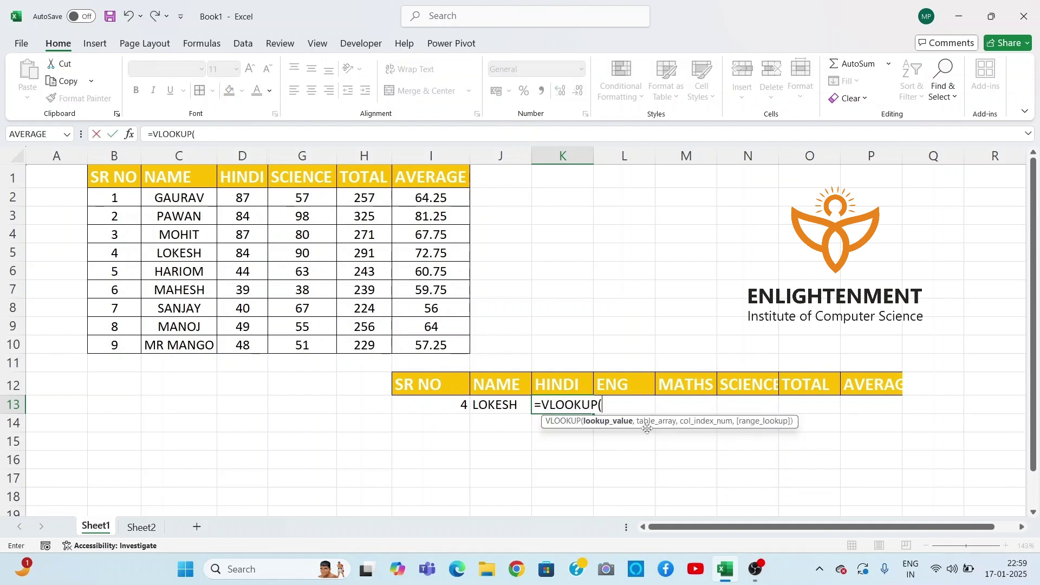
click(452, 411)
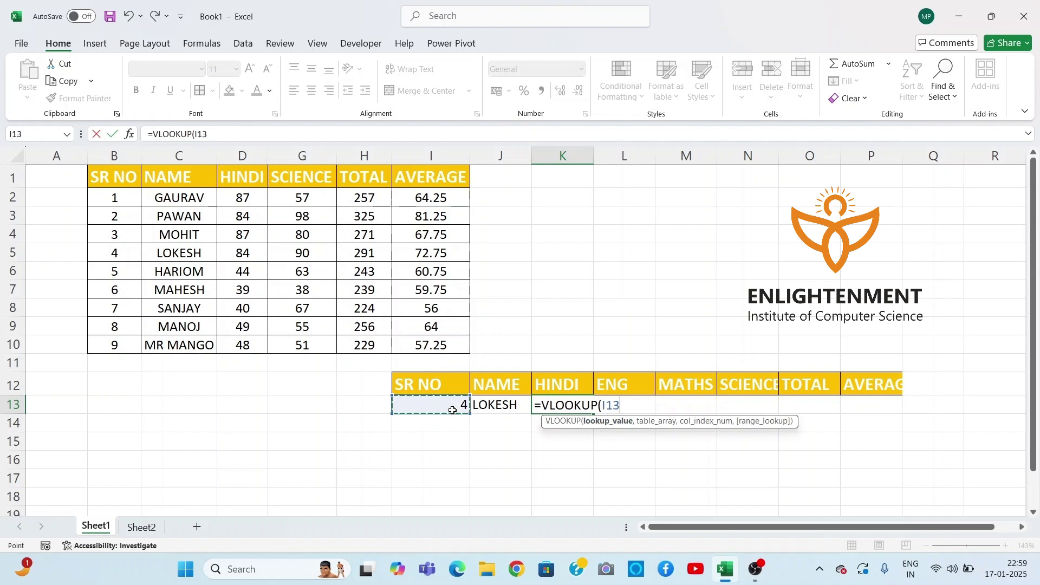
text(,)
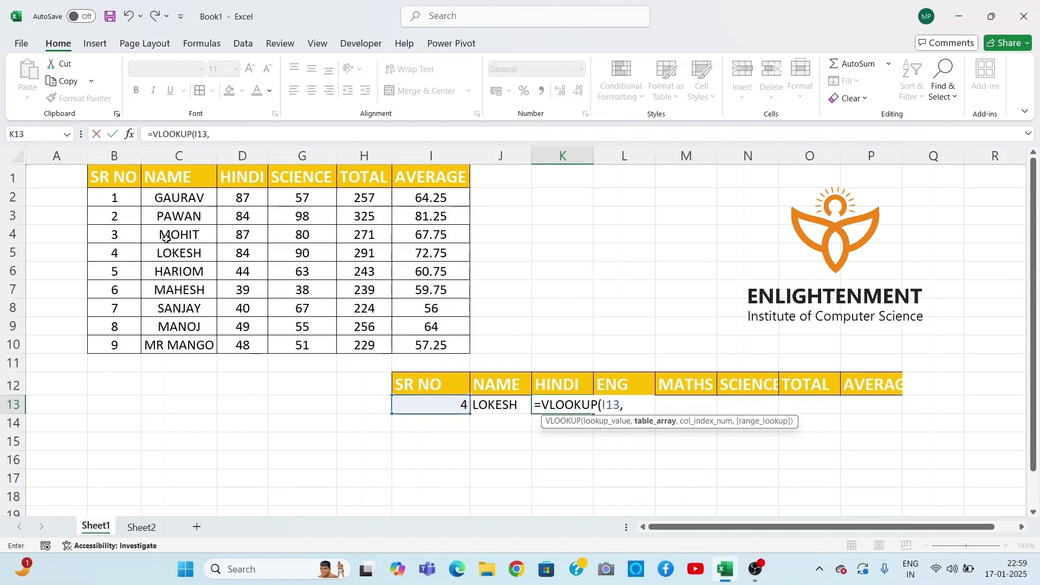
drag(123, 192, 416, 341)
text(,)
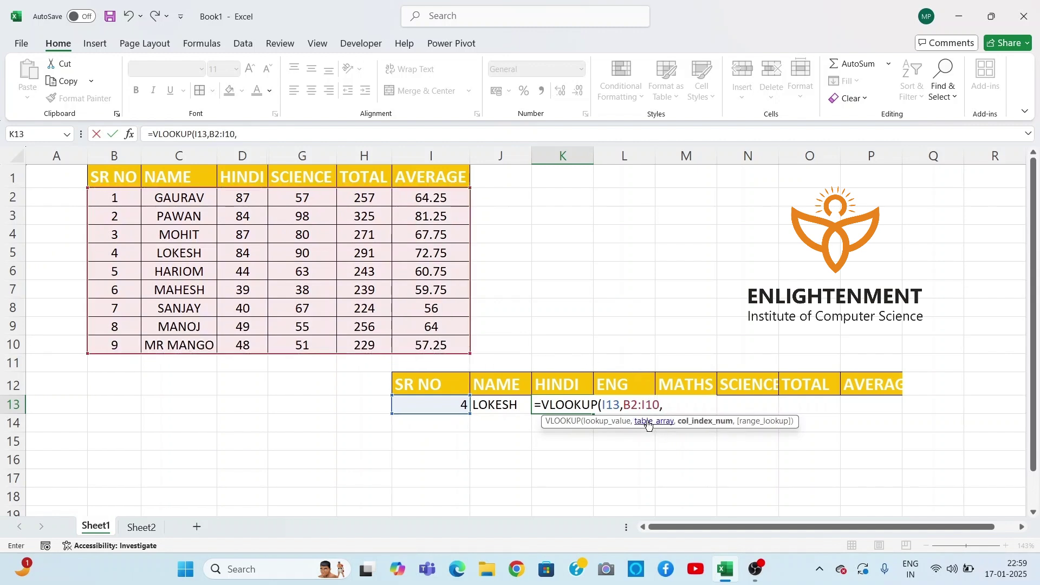
text(3,0)
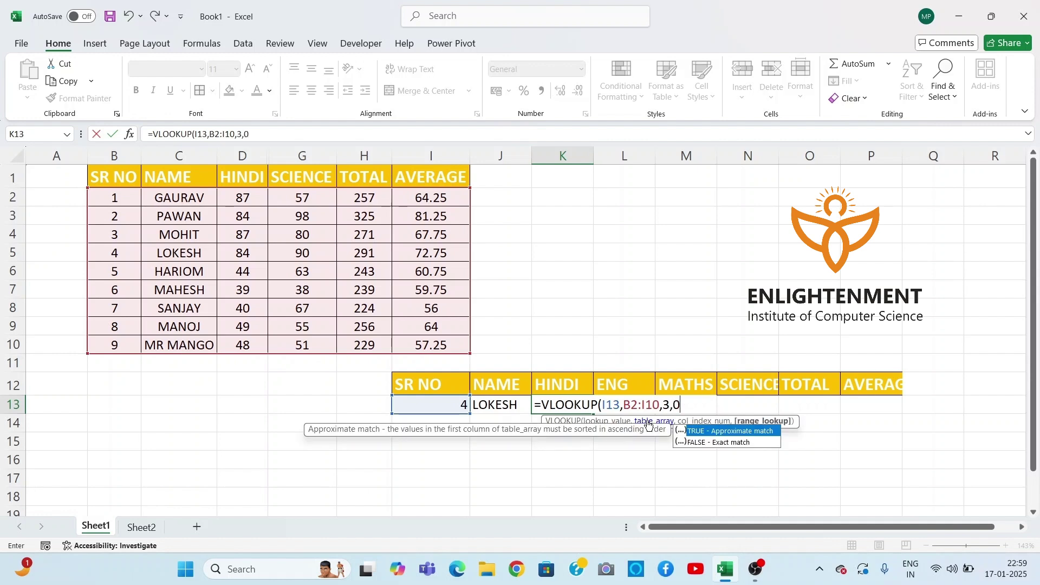
key(Return)
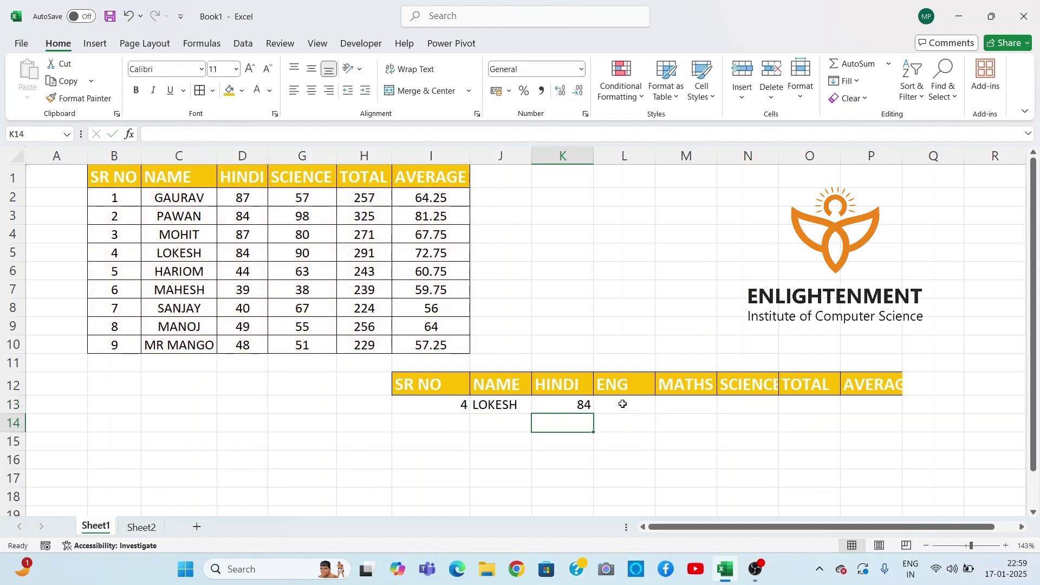
- Clear the lookup formulas from the NAME and HINDI cells in row 13
drag(623, 403, 498, 404)
key(Delete)
- Enter =ROW() in the empty cell L5 and select that cell to compare it with its row heading
click(615, 245)
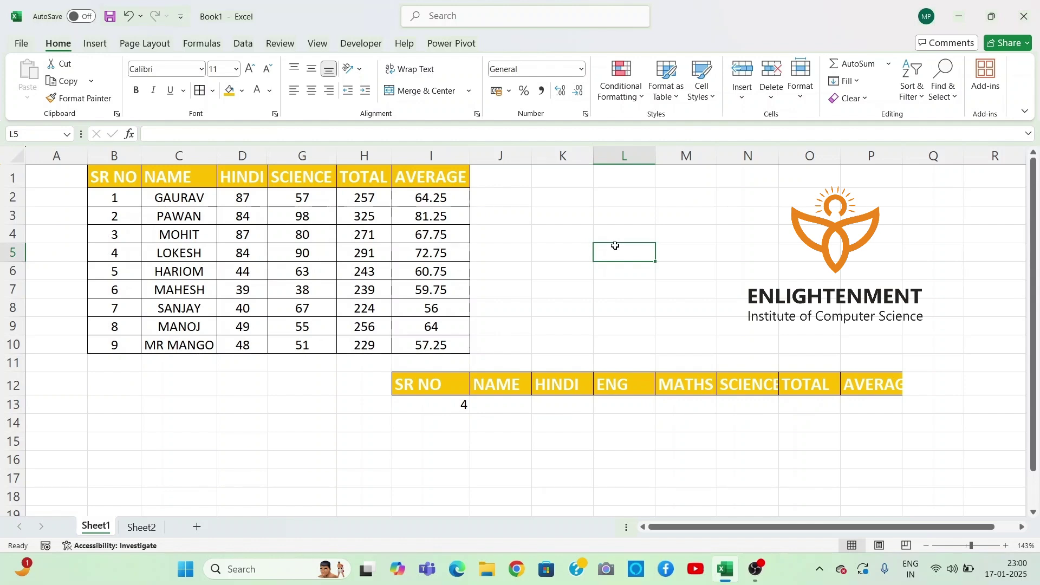
text(=ROW)
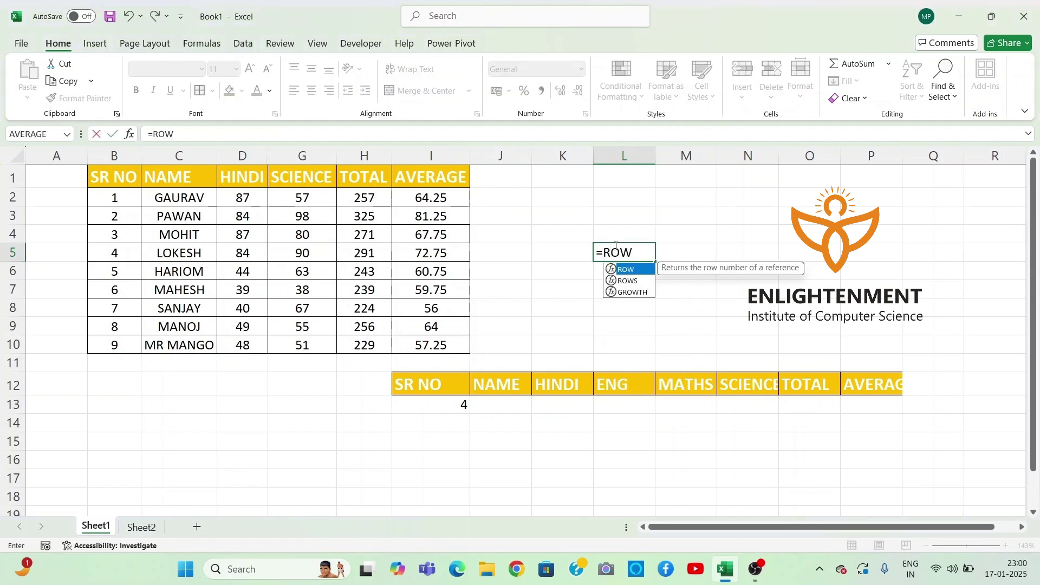
text(())
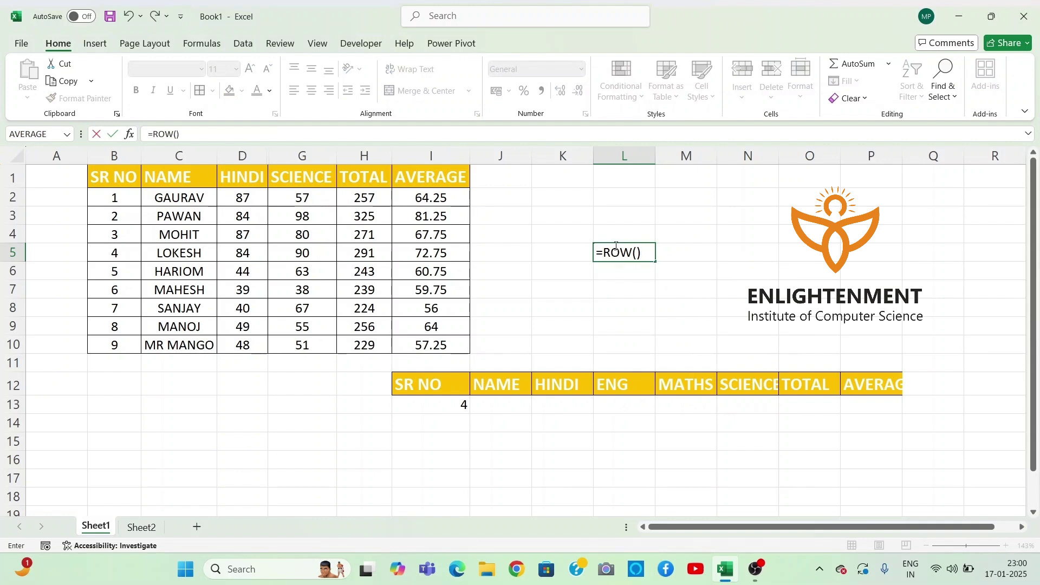
key(Return)
click(628, 258)
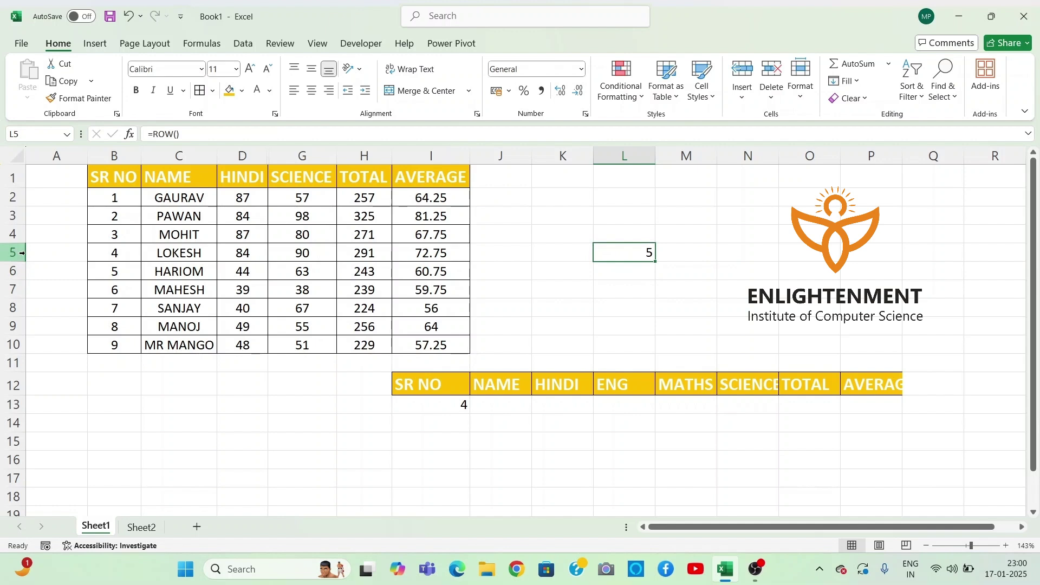
- Enter =COLUMN() in the empty cell N5 to get that cell's column number
click(752, 252)
text(=)
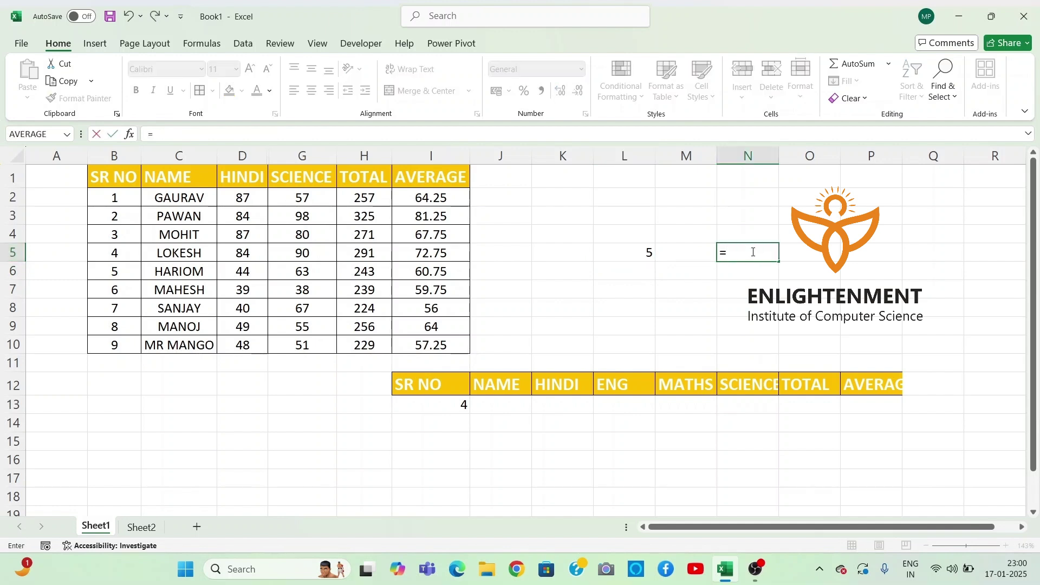
text(COLUMN)
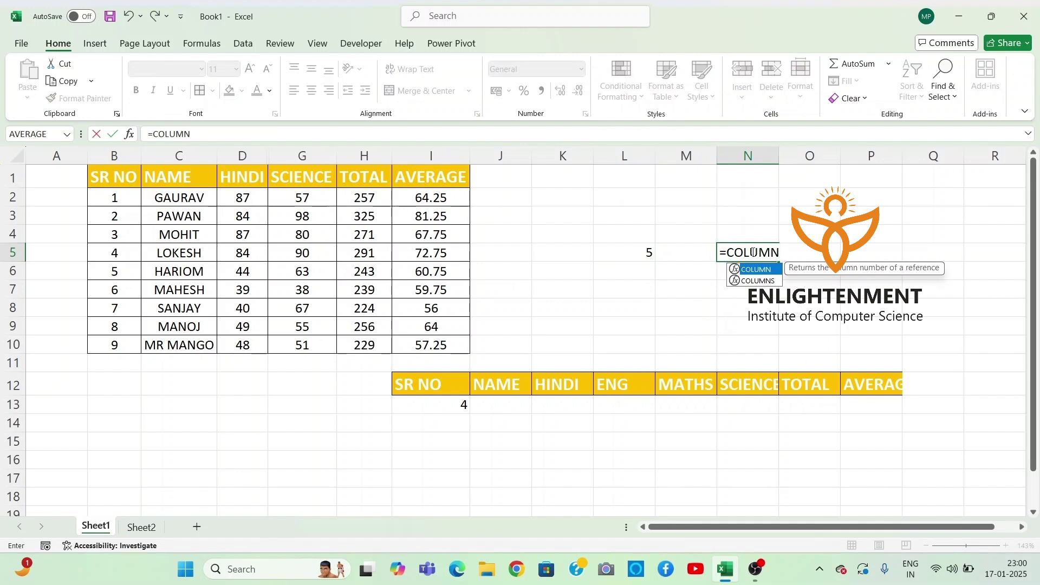
text(())
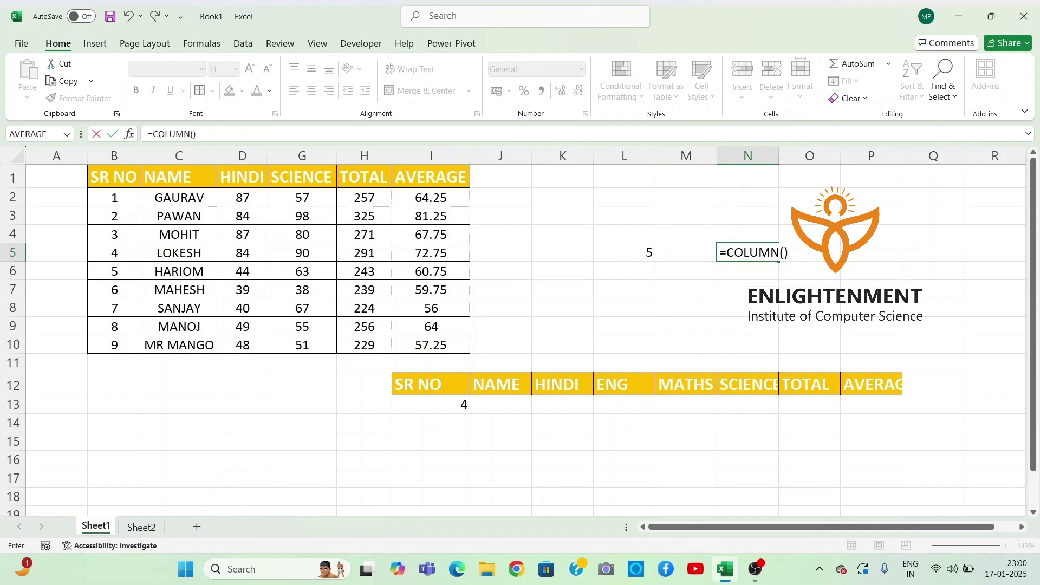
key(Return)
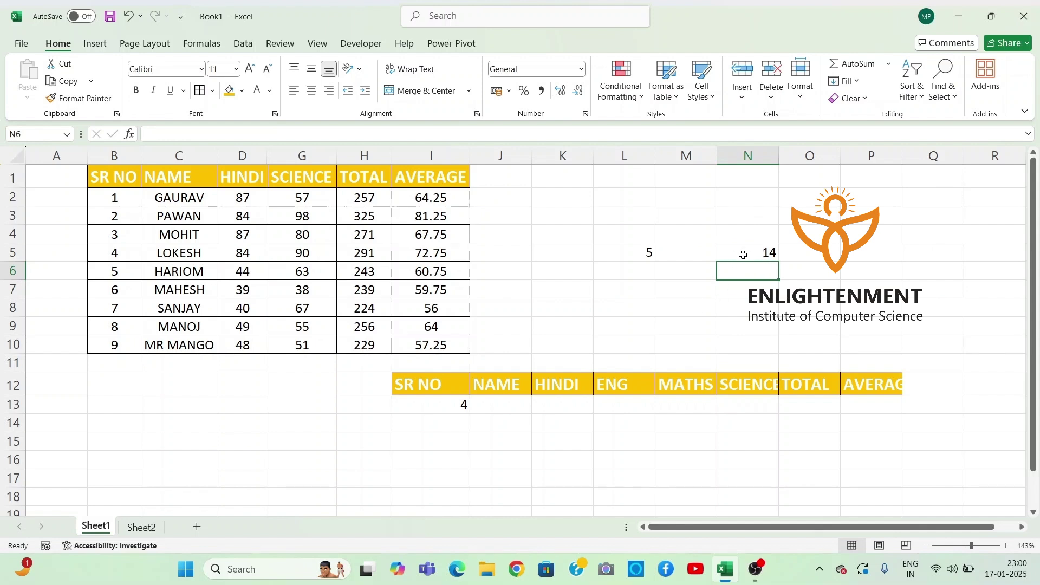
click(644, 284)
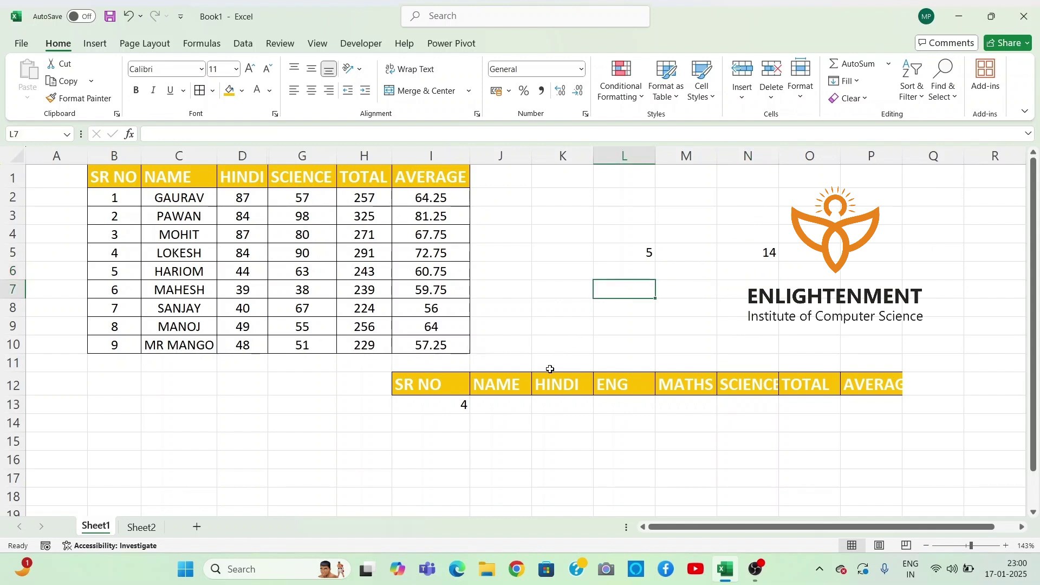
click(512, 401)
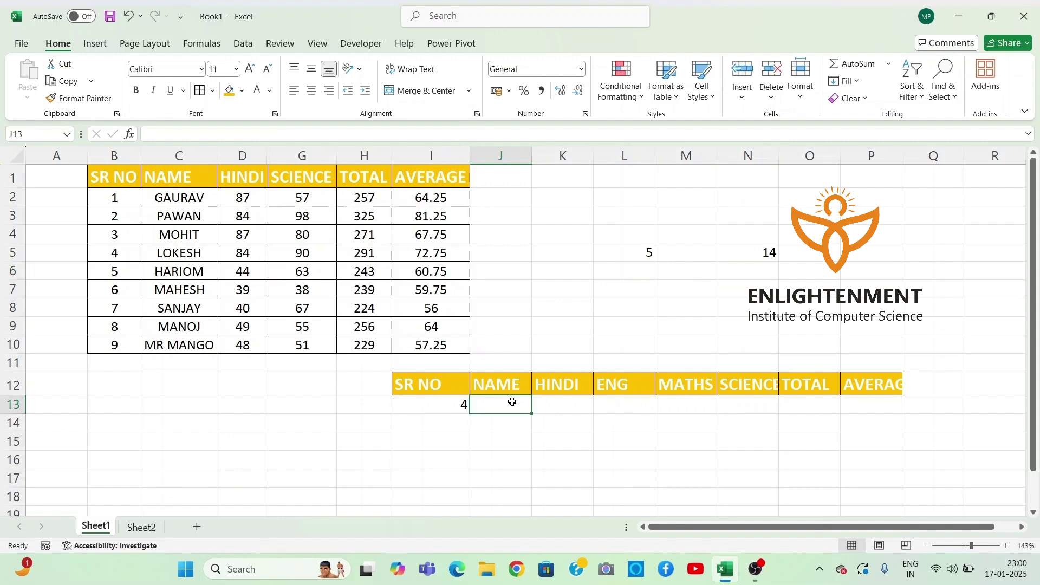
text(=)
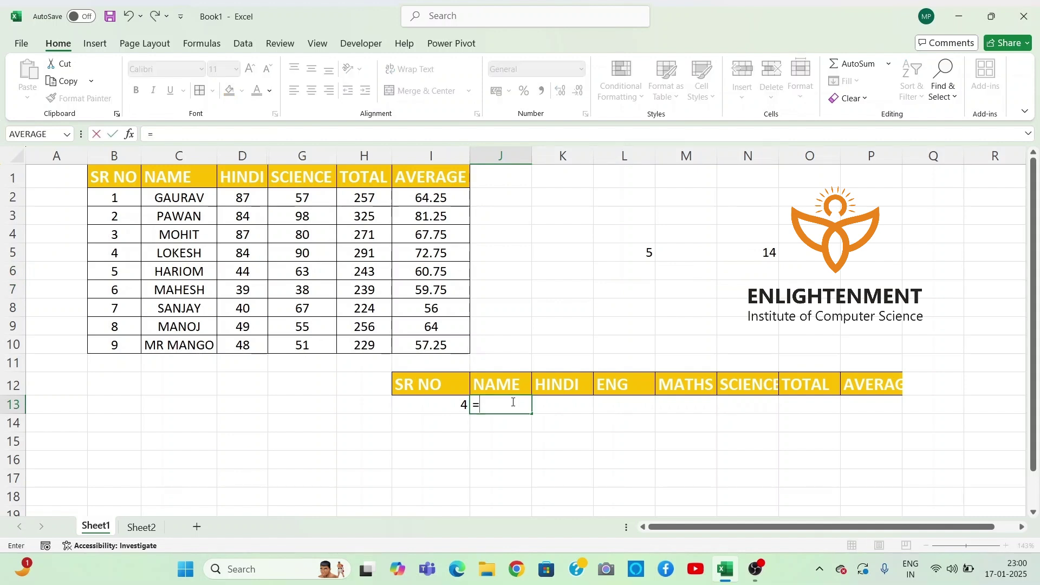
drag(135, 199, 430, 343)
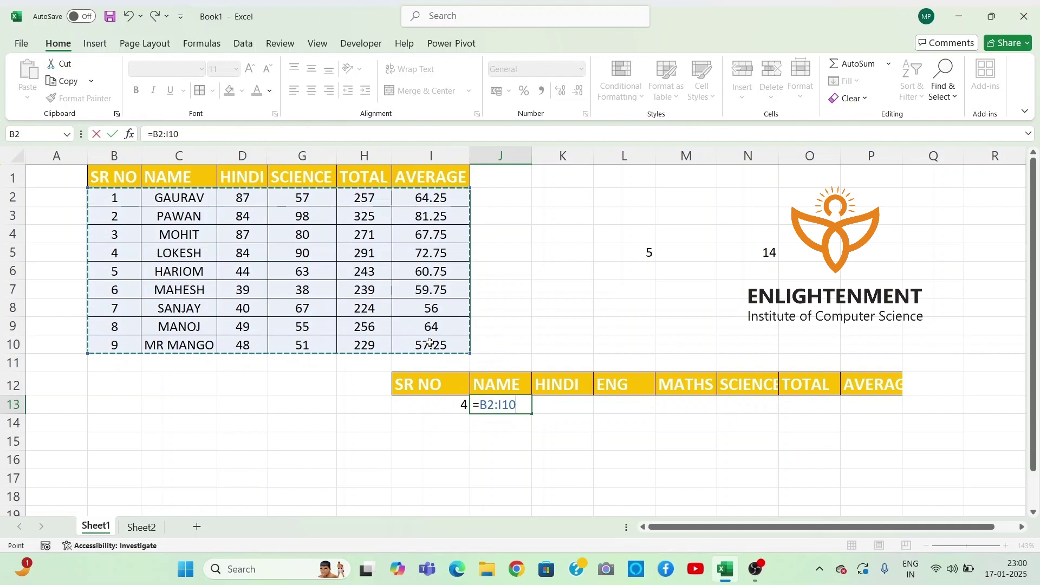
key(BackSpace)
key(BackSpace)
key(BackSpace)
key(BackSpace)
key(BackSpace)
key(BackSpace)
key(BackSpace)
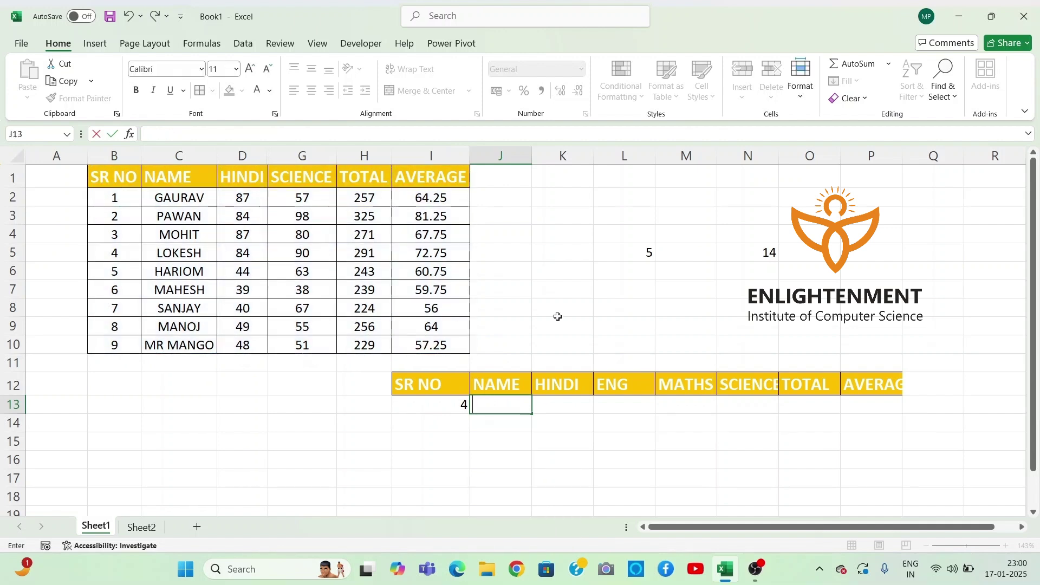
click(558, 314)
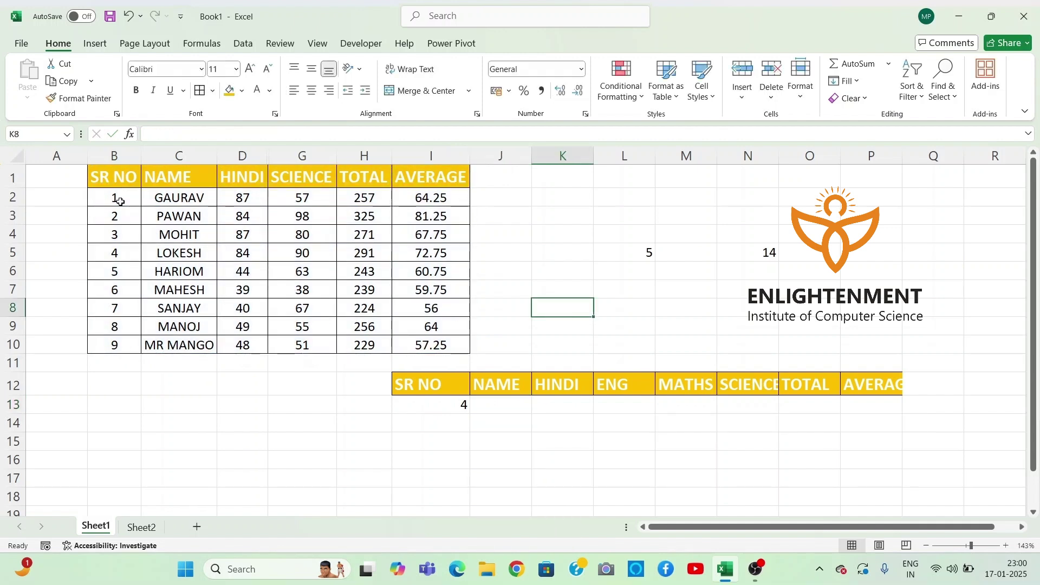
- Name the student data range B2:I10 as AA, leaving out the header row
drag(122, 204, 409, 343)
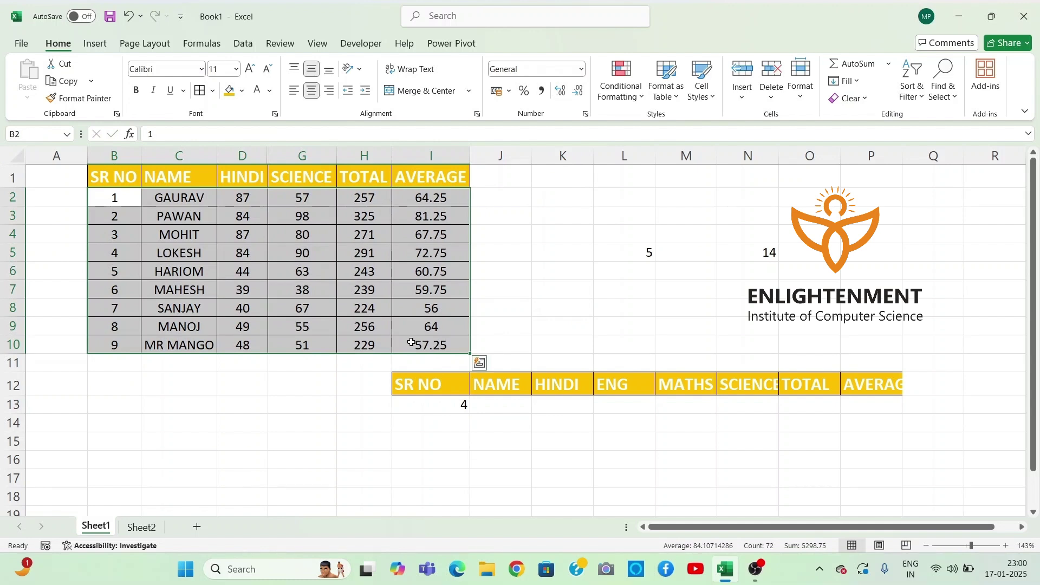
click(31, 135)
key(BackSpace)
text(AA)
key(Return)
click(491, 406)
text(=AA)
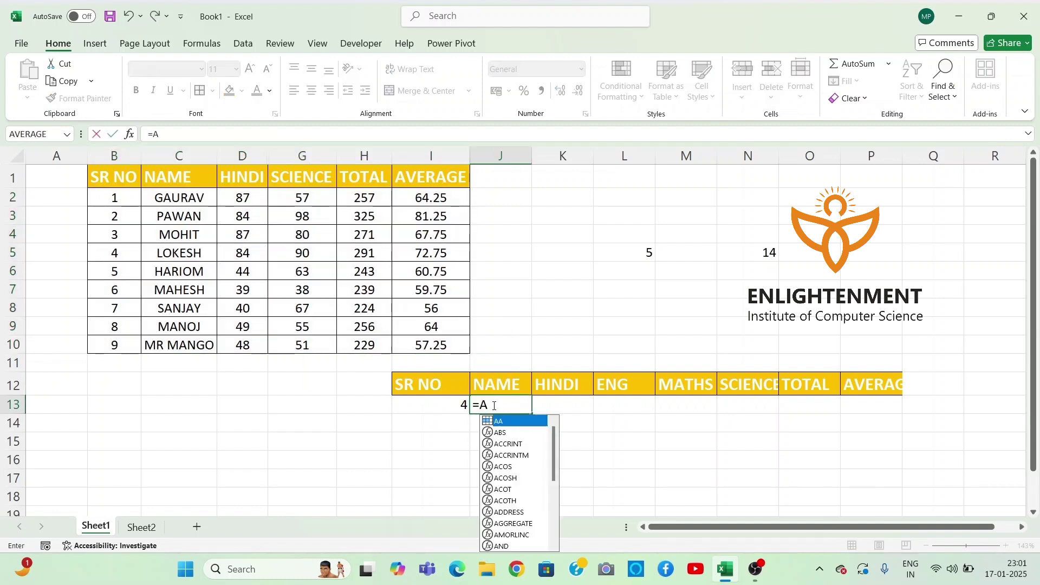
key(BackSpace)
key(BackSpace)
key(BackSpace)
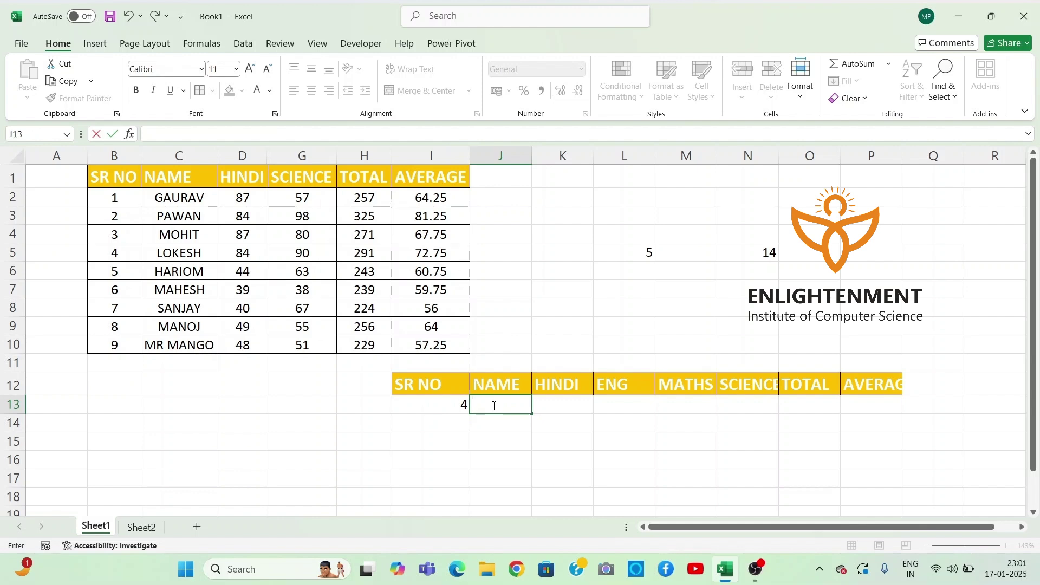
- Enter =VLOOKUP(I13,AA,2,0) in J13 to look up the student's name through the named range
text(=)
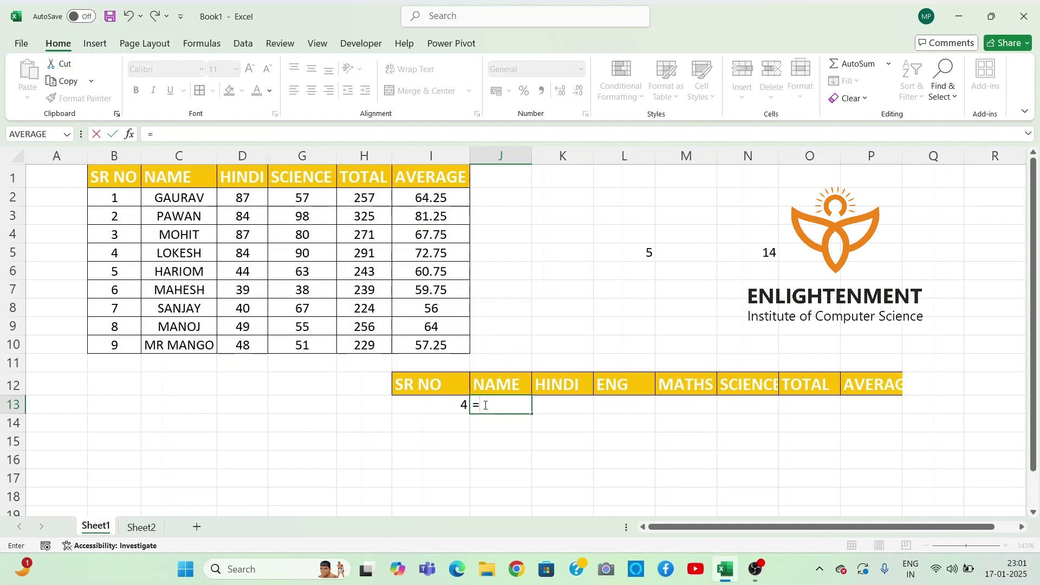
text(VLOO)
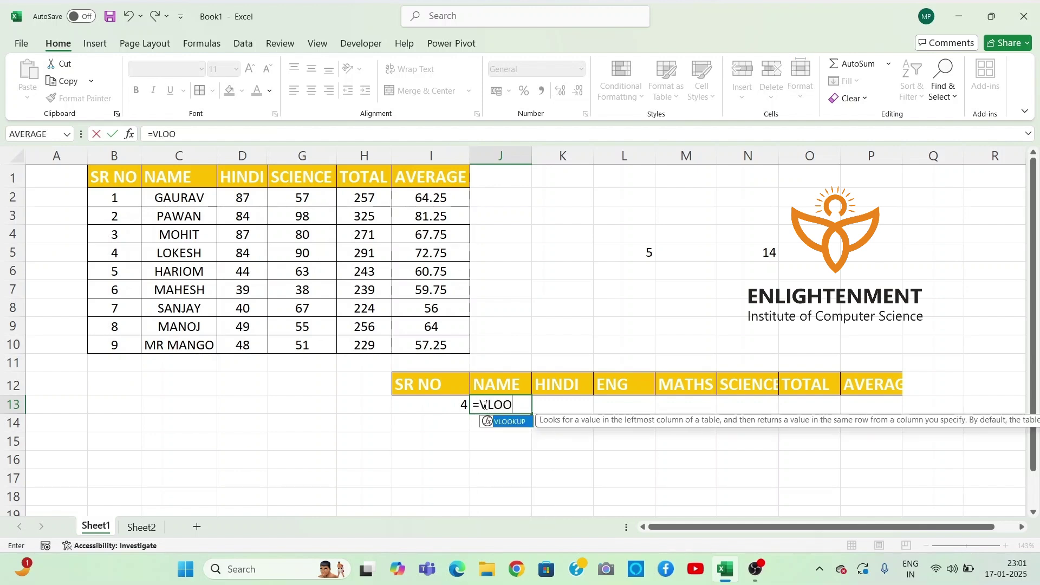
key(Tab)
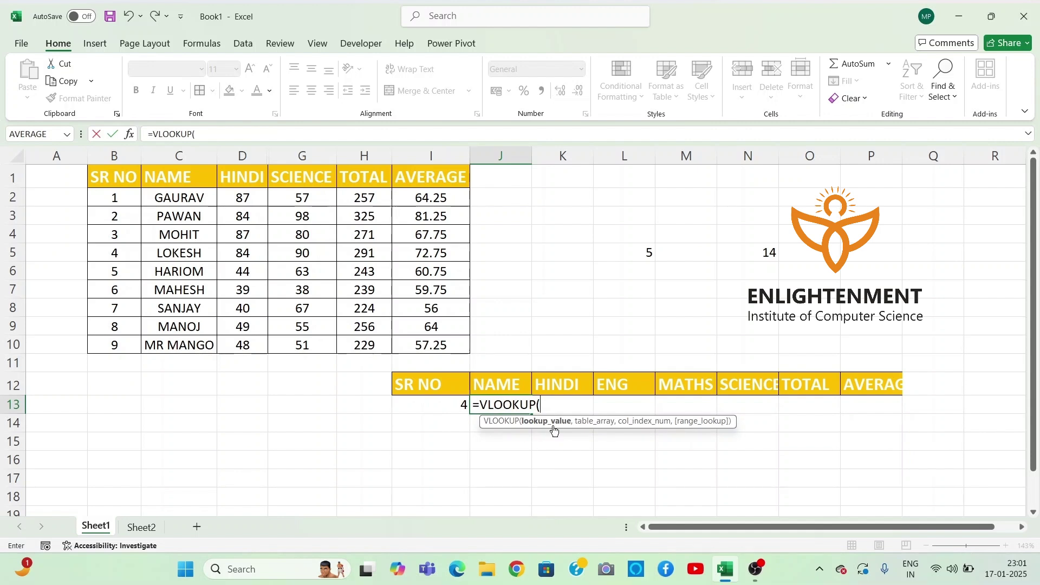
click(451, 409)
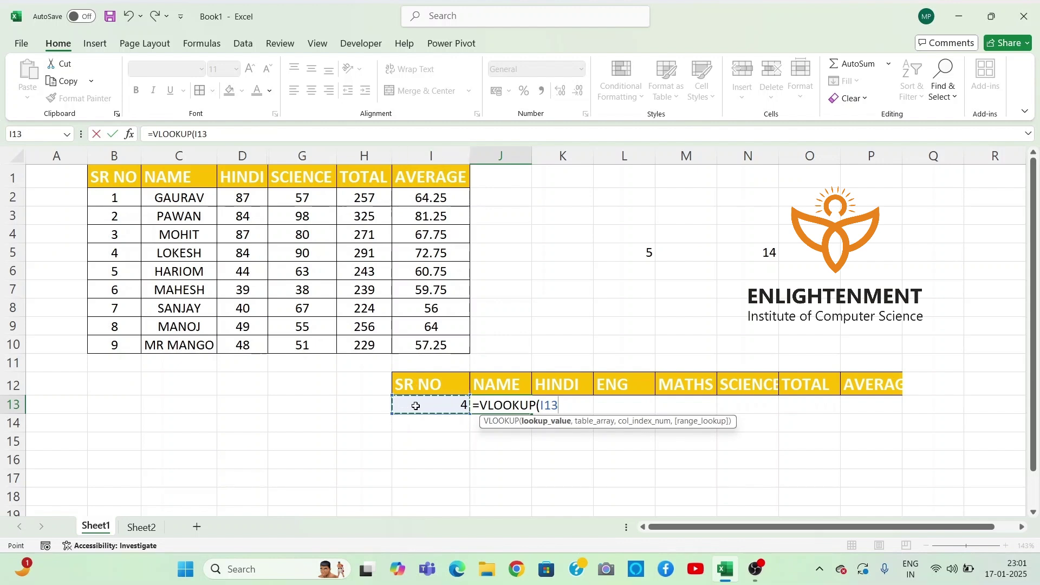
text(,)
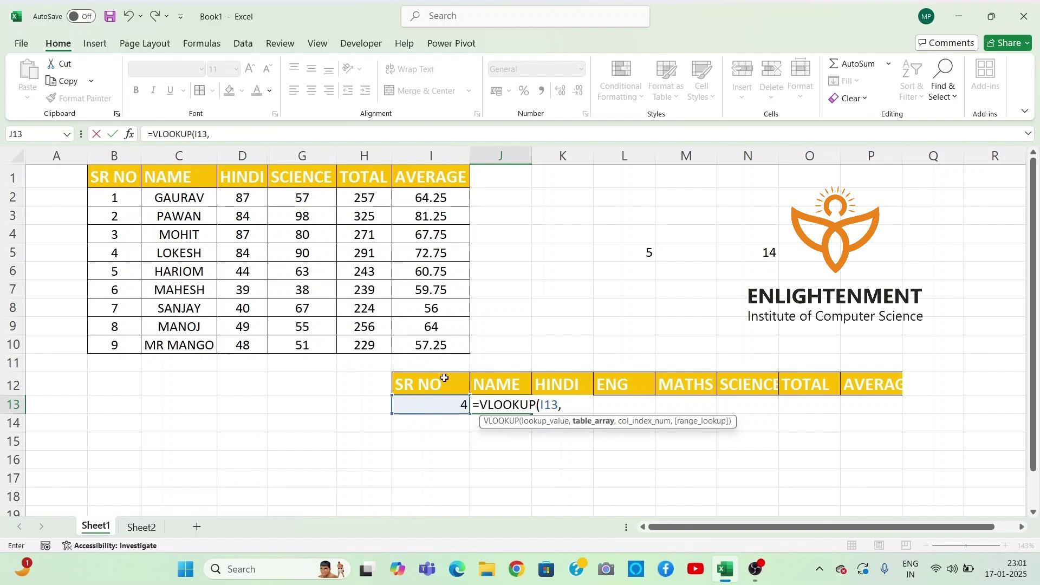
text(AA)
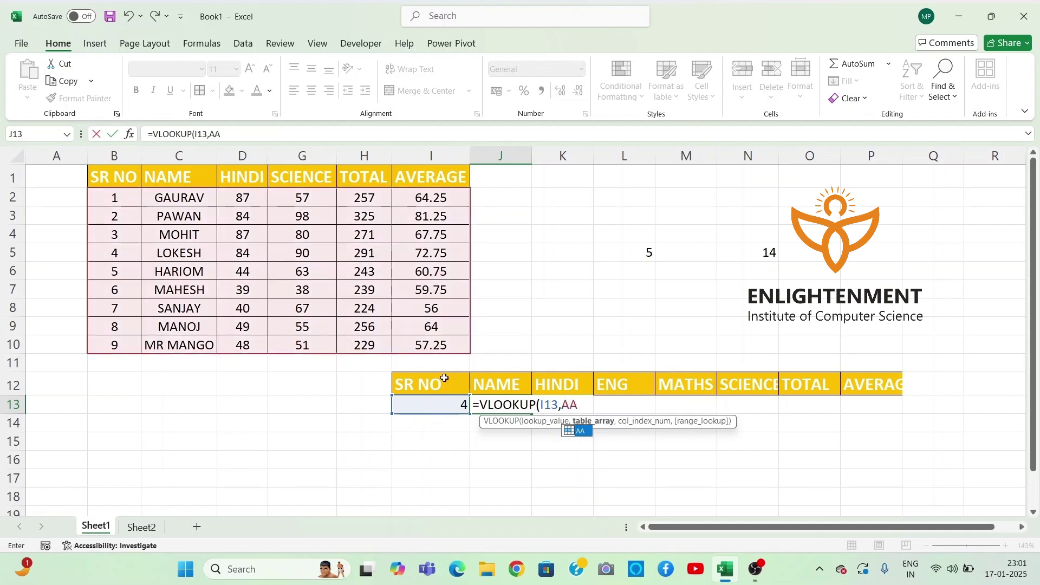
text(,)
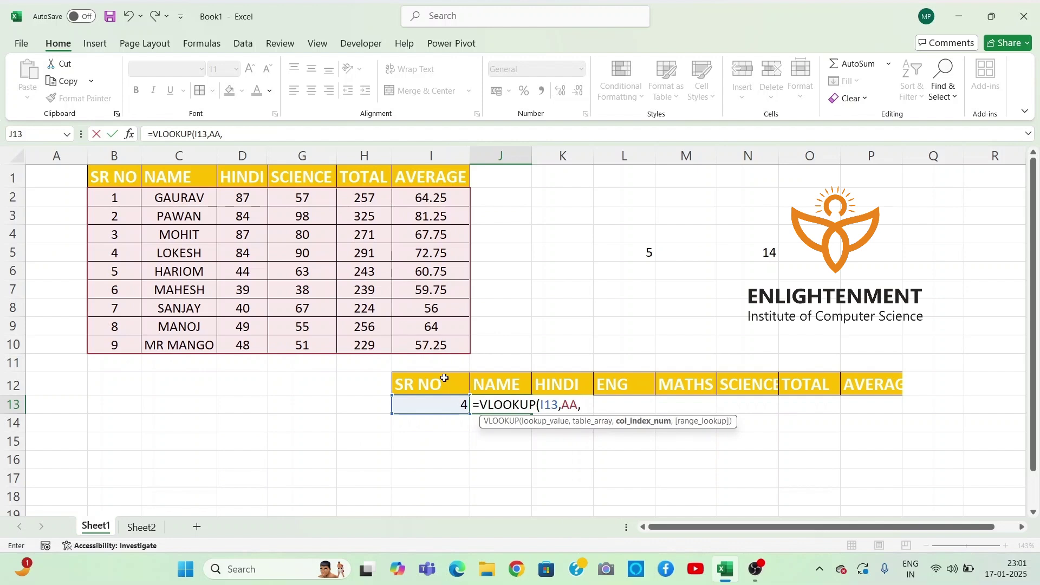
text(2,0)
key(Return)
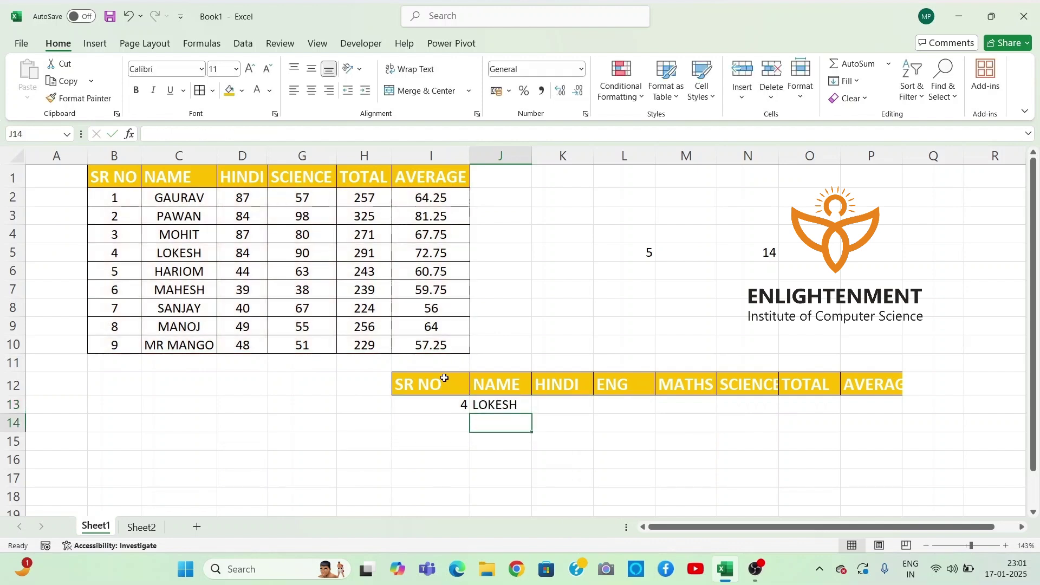
- Fill the NAME lookup from J13 across to the HINDI and ENG cells and inspect the copied formulas' references
click(489, 403)
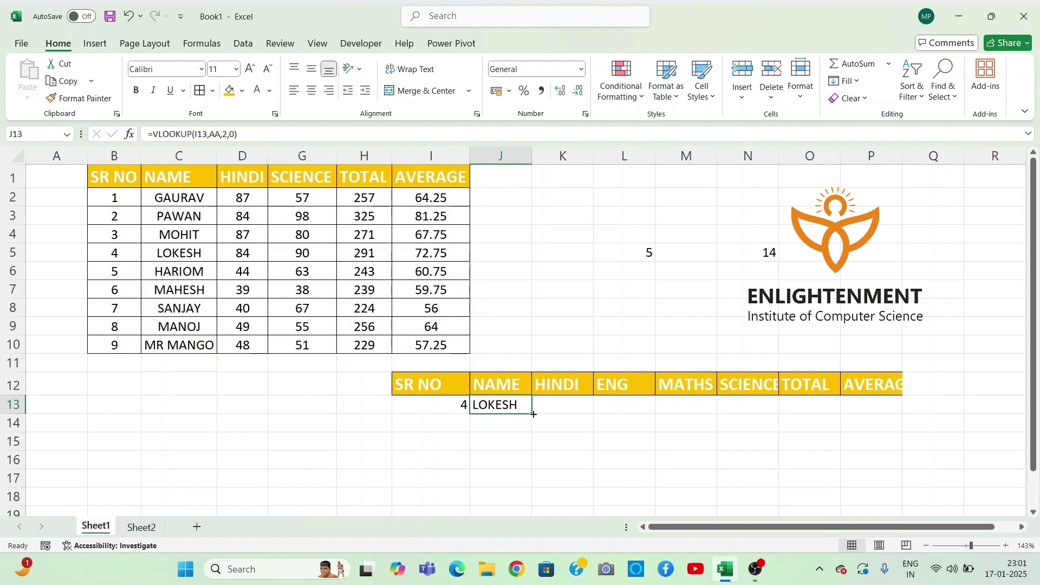
drag(534, 415, 642, 413)
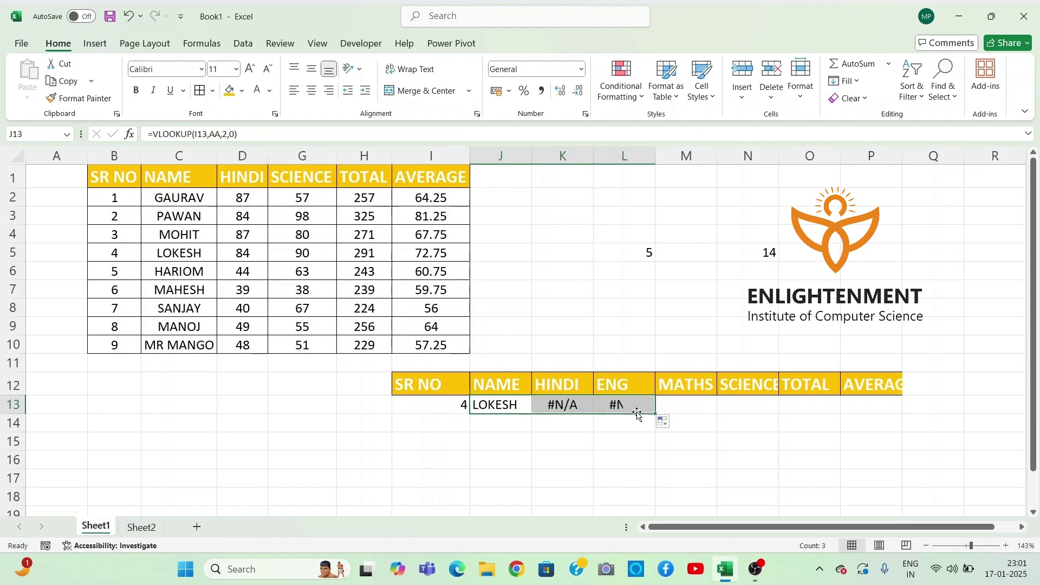
click(570, 403)
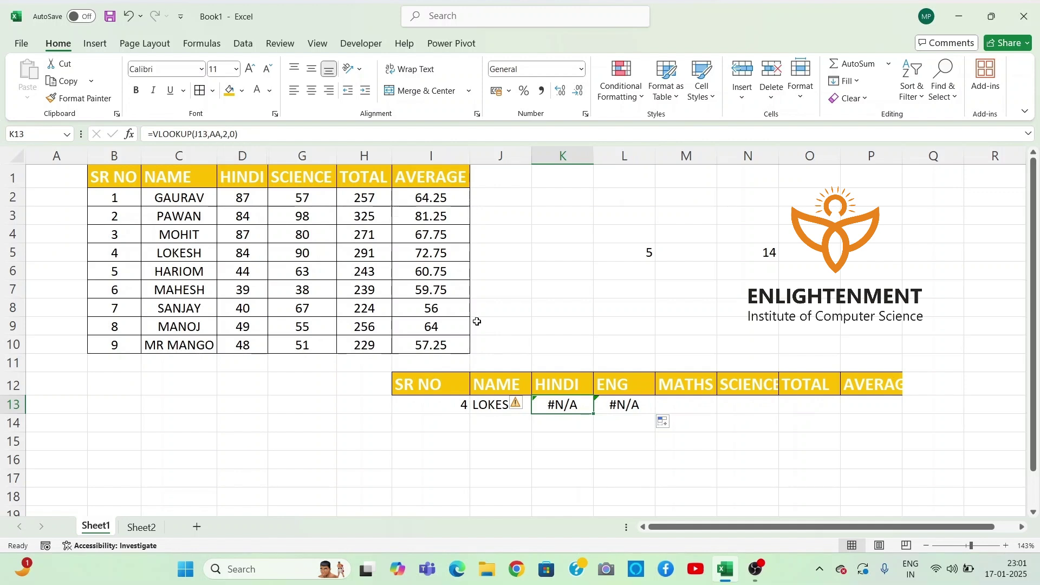
click(613, 403)
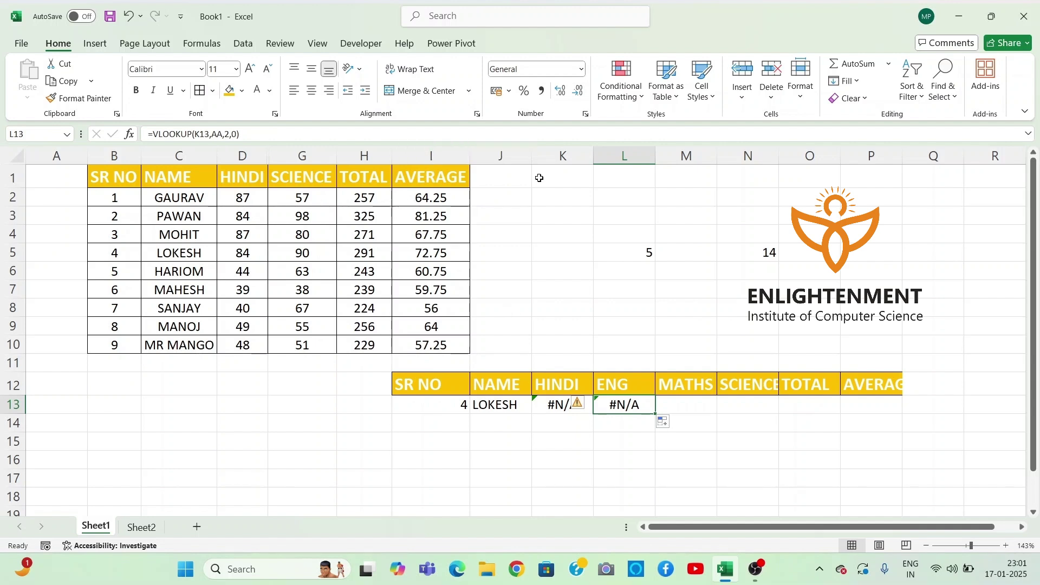
- Clear the lookup formulas from the NAME, HINDI and ENG cells in row 13
click(553, 402)
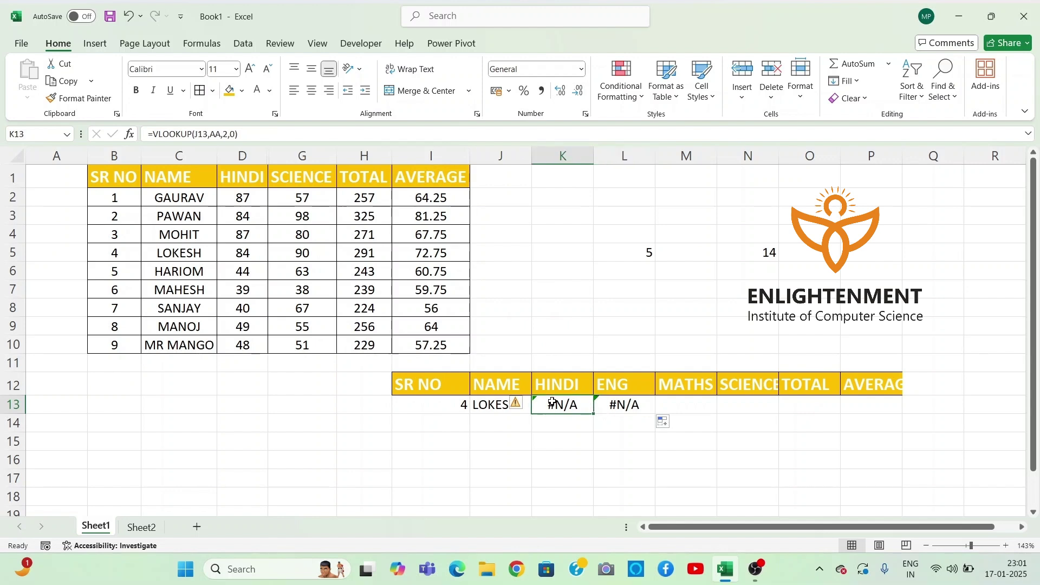
drag(552, 402, 635, 407)
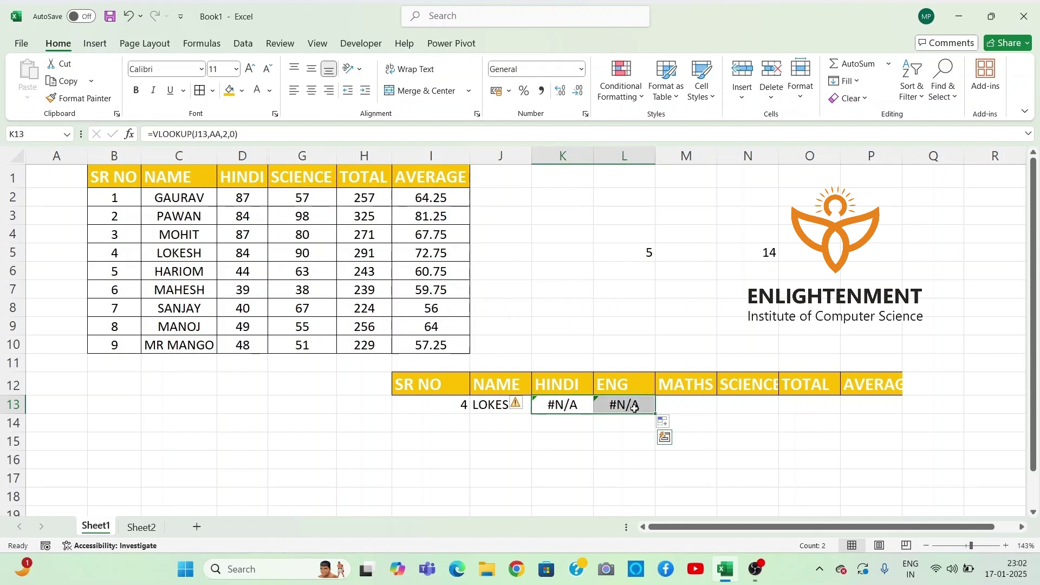
key(Delete)
click(503, 408)
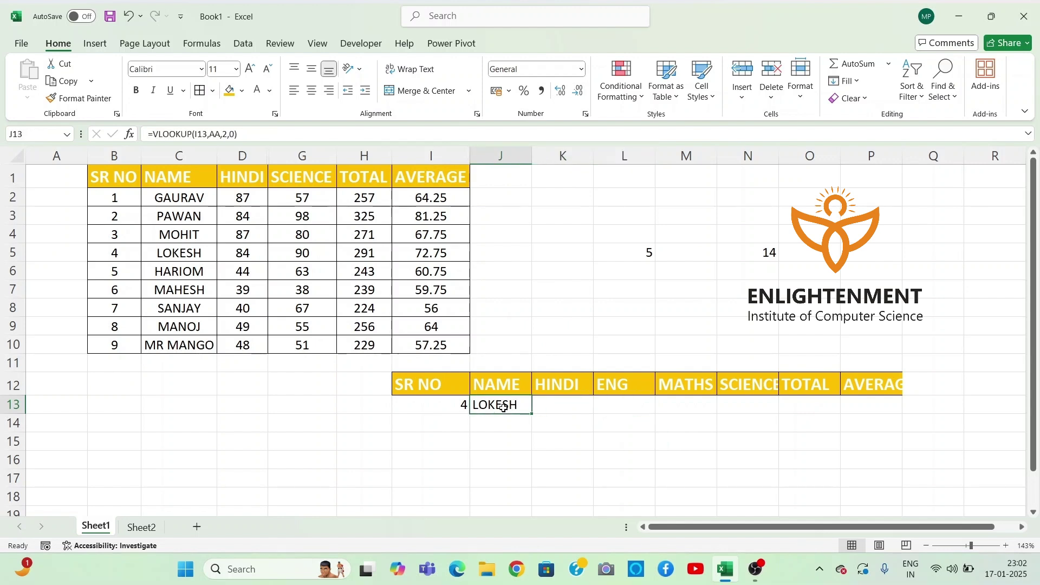
key(Delete)
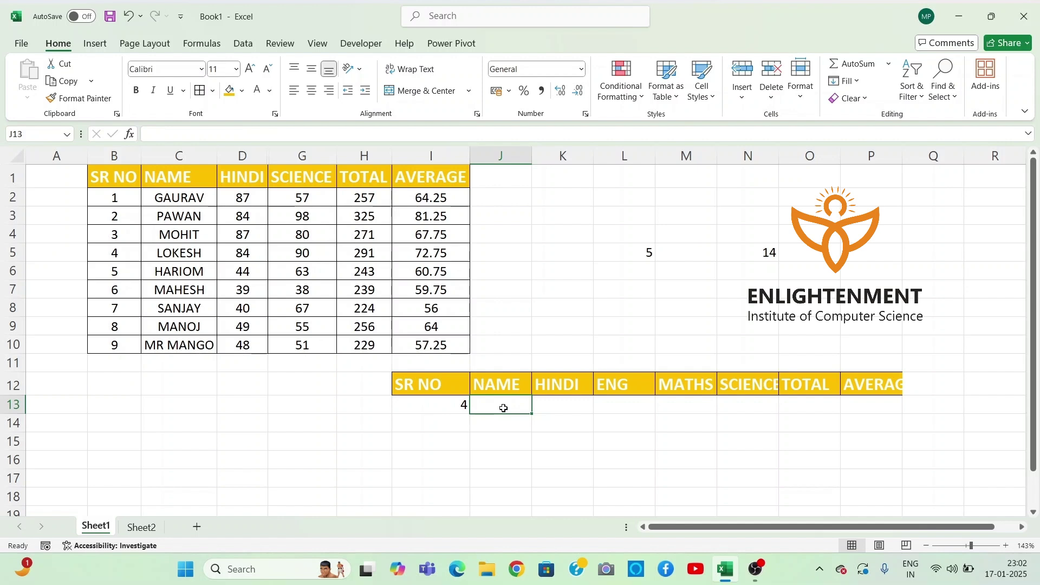
- Start a VLOOKUP formula in J13 with the absolute lookup value $I$13 and the named range AA as table array
text(=V)
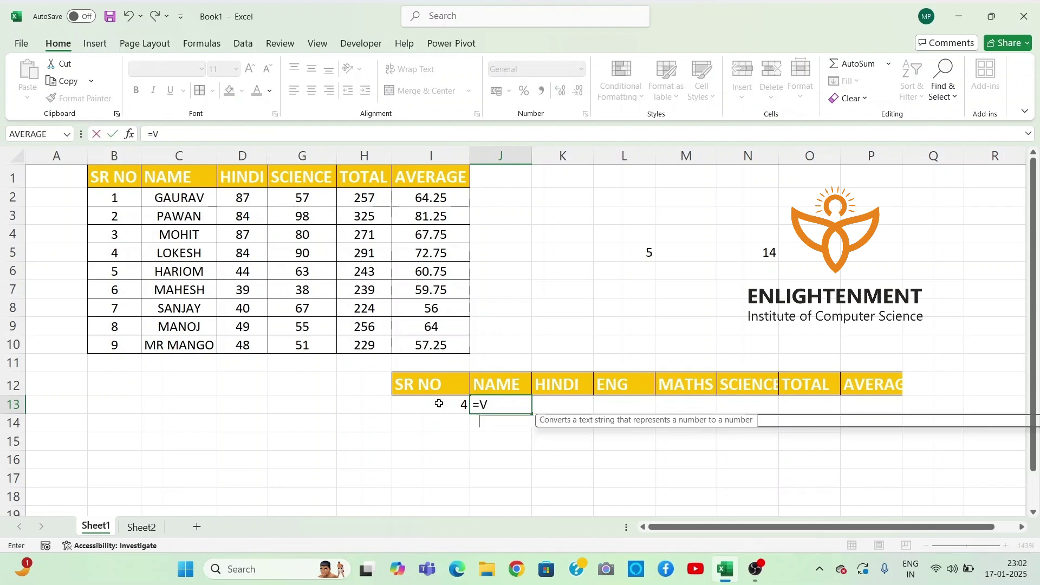
text(LOO)
key(Tab)
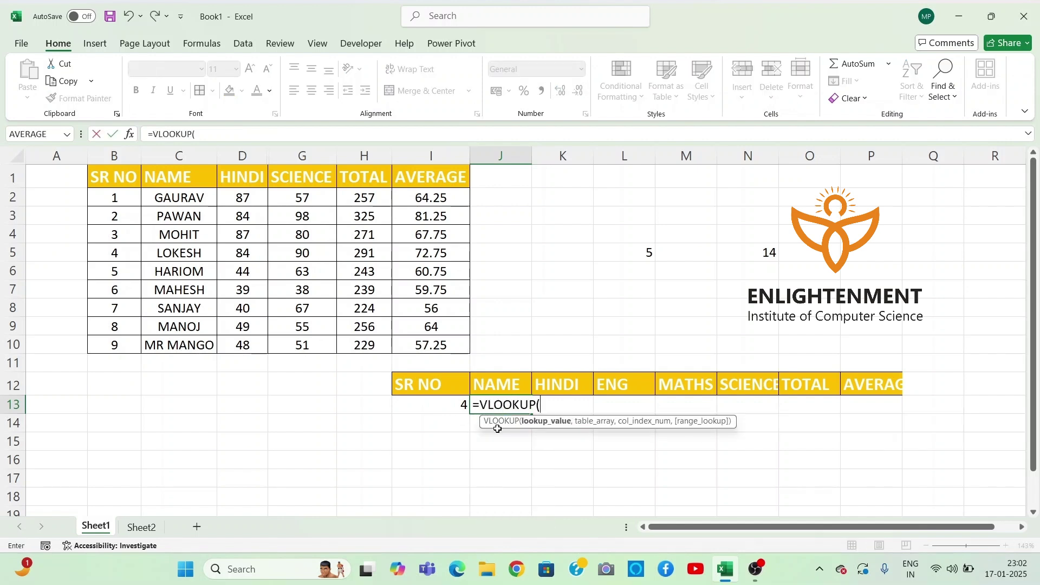
click(448, 406)
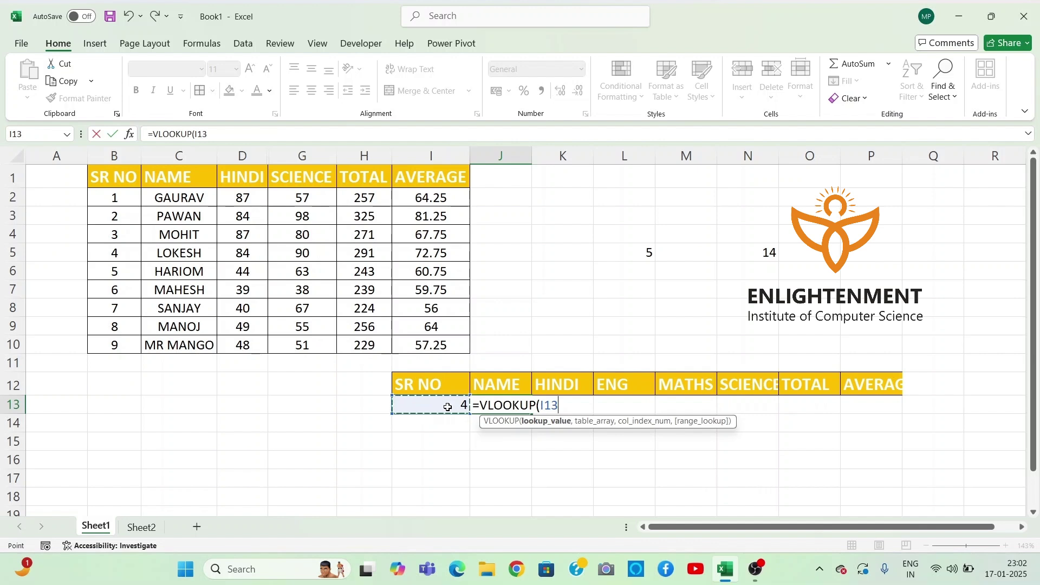
key(F4)
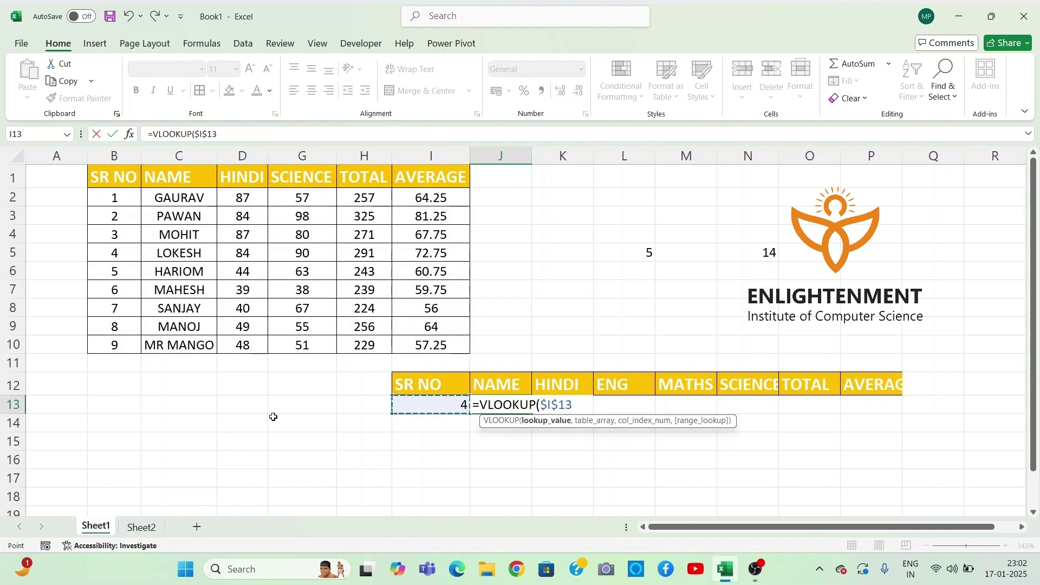
text(,)
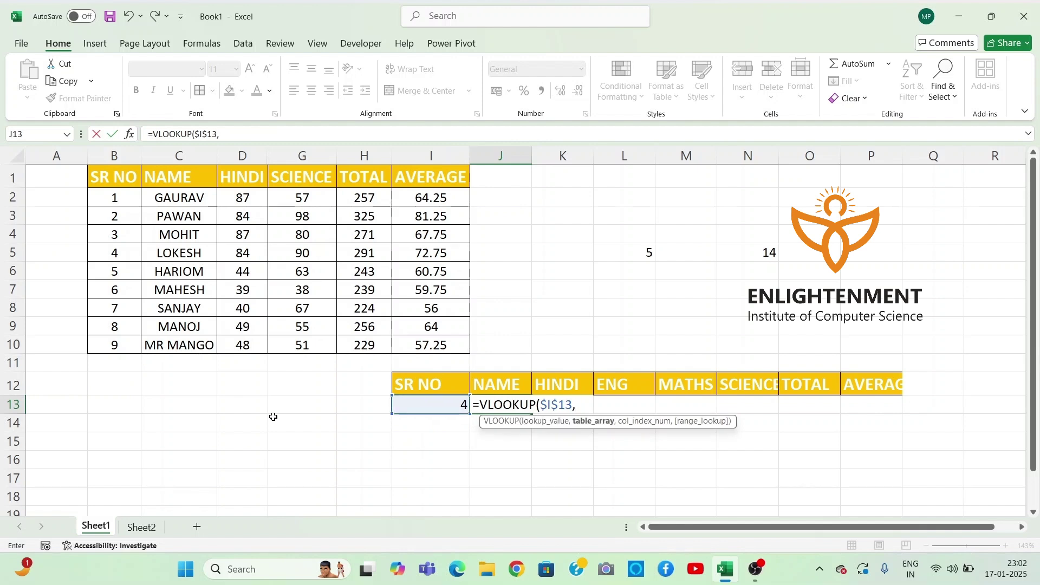
text(AA,)
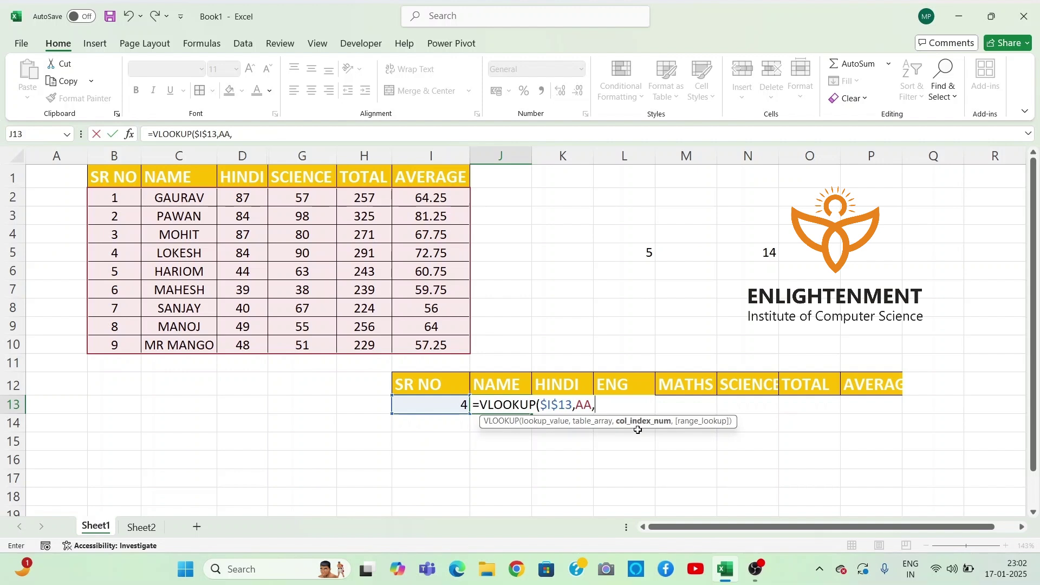
- Add COLUMN()-8 as the VLOOKUP's column index and 0 for an exact match
text(COL)
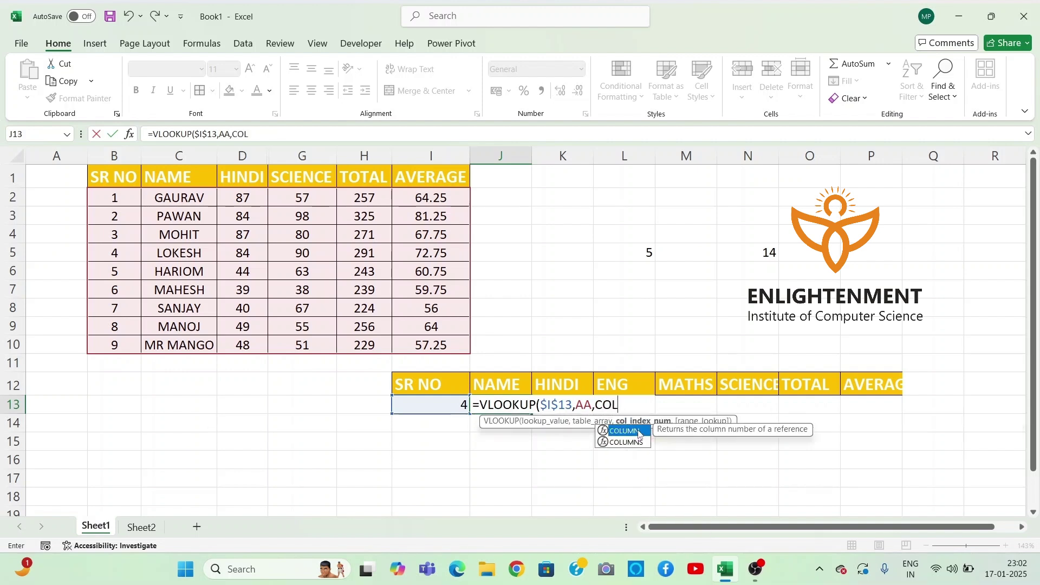
double_click(639, 432)
text()-8)
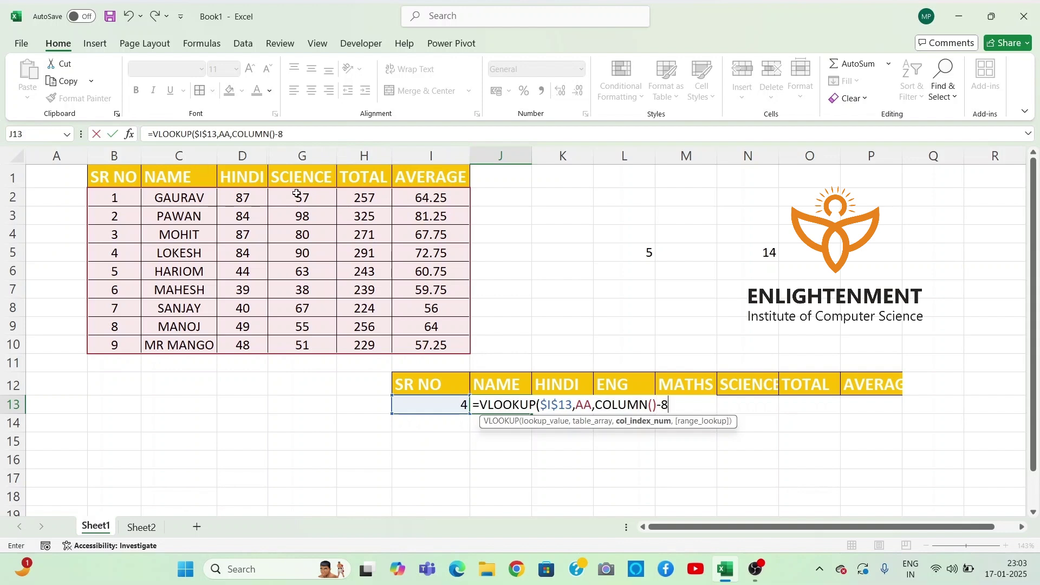
text(,)
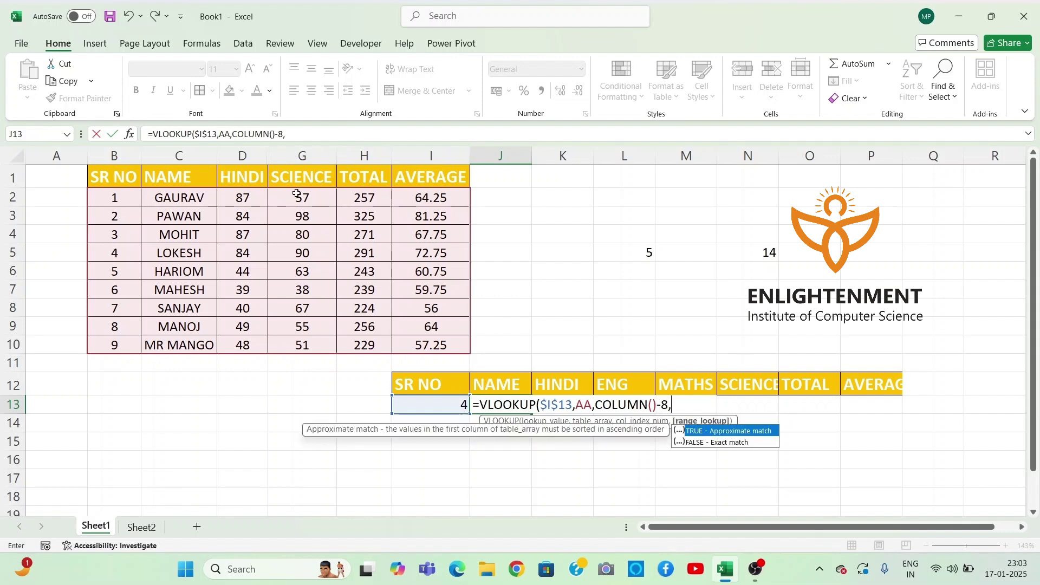
text(0)
- Evaluate the COLUMN()-8 part inside the formula, restore its expression, and commit =VLOOKUP($I$13,AA,COLUMN()-8,0) in J13
drag(595, 401, 670, 408)
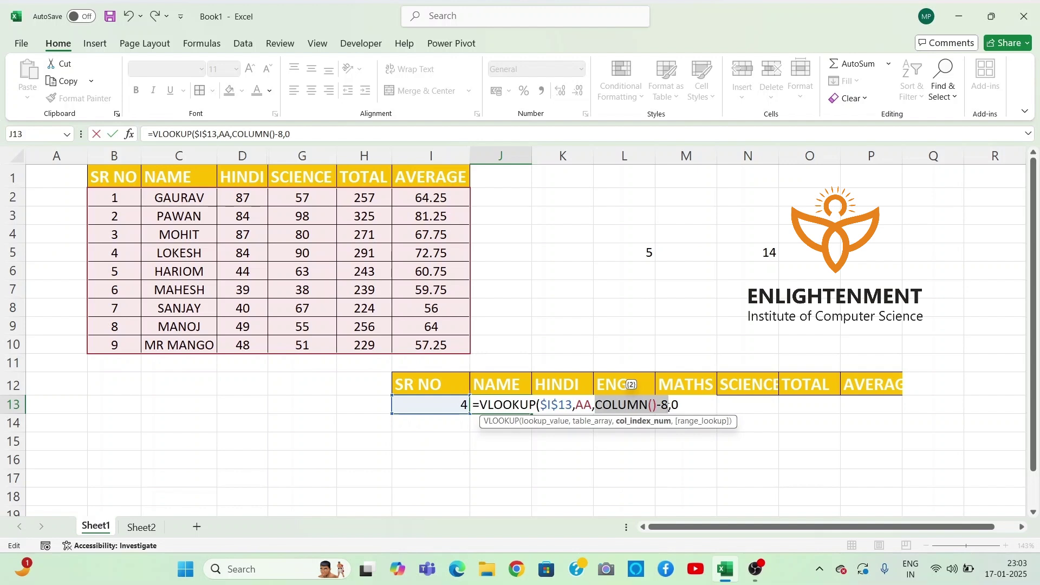
key(F9)
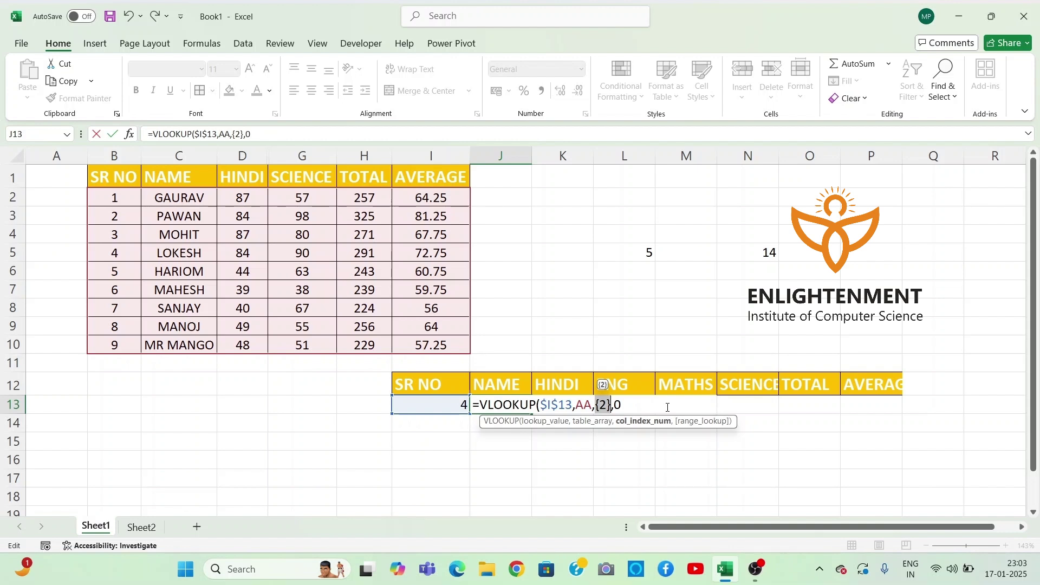
key(ctrl+z)
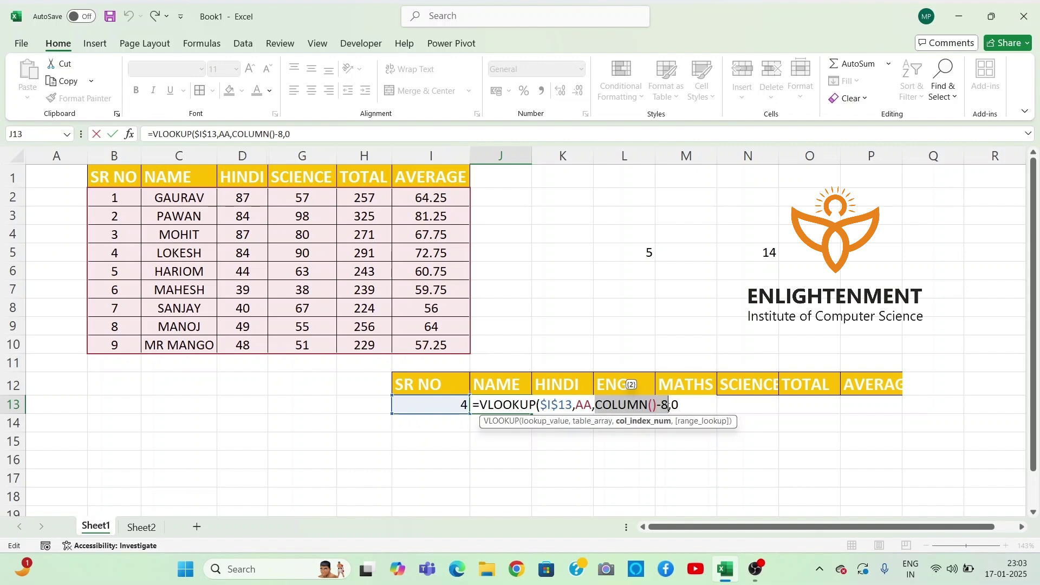
click(686, 403)
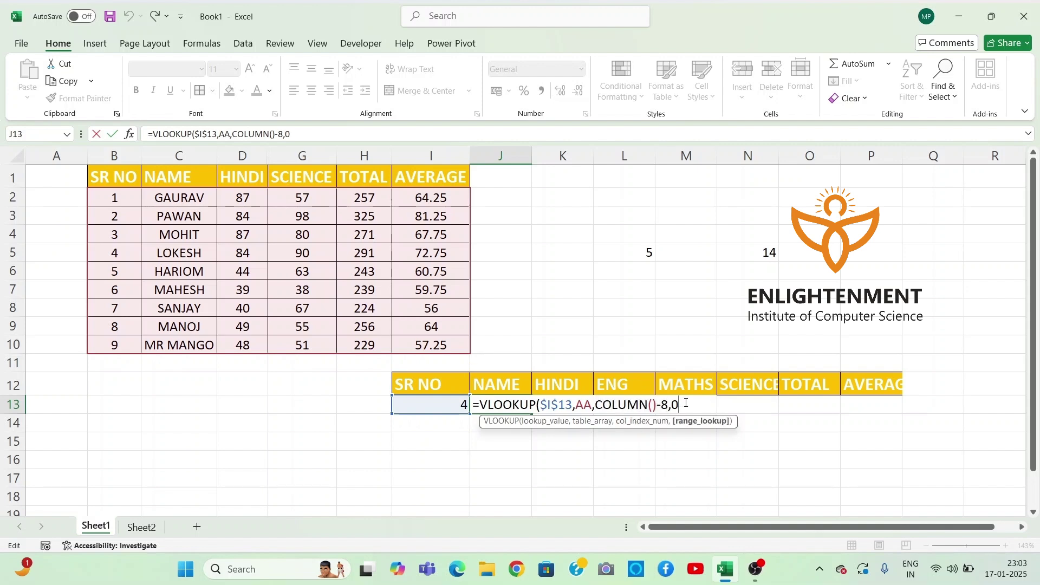
key(Return)
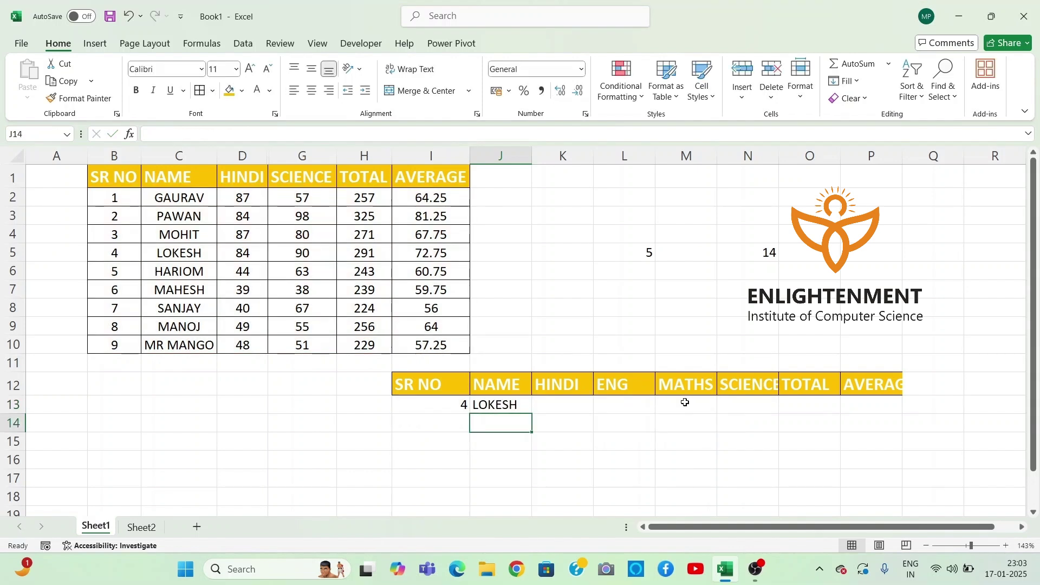
- Fill the lookup formula from J13 across row 13 to the AVERAGE cell P13
click(518, 403)
drag(532, 413, 881, 409)
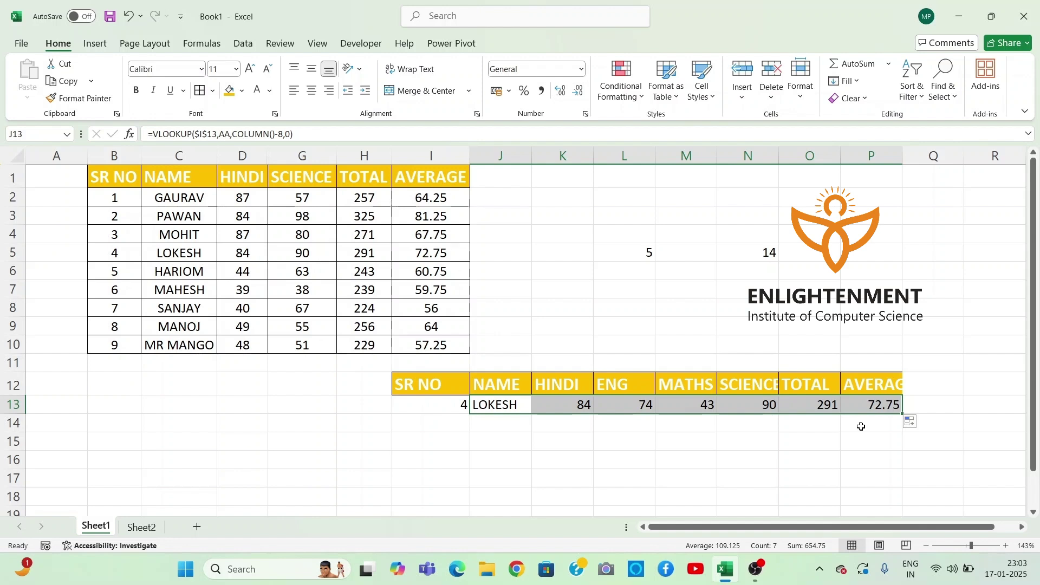
click(822, 421)
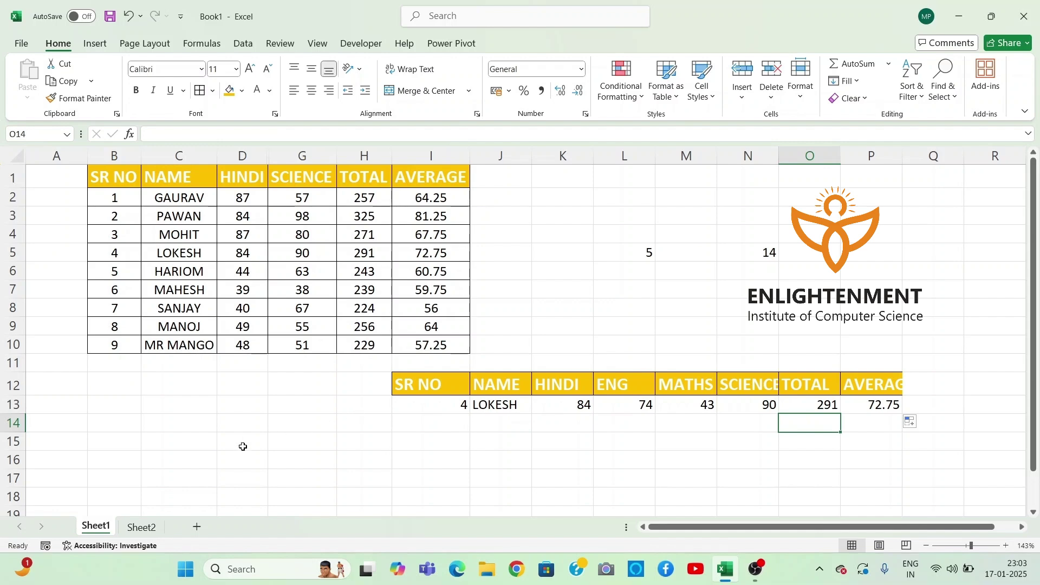
- On Sheet2, enter =D1+E1 in F1 to add the two values with relative references
click(142, 529)
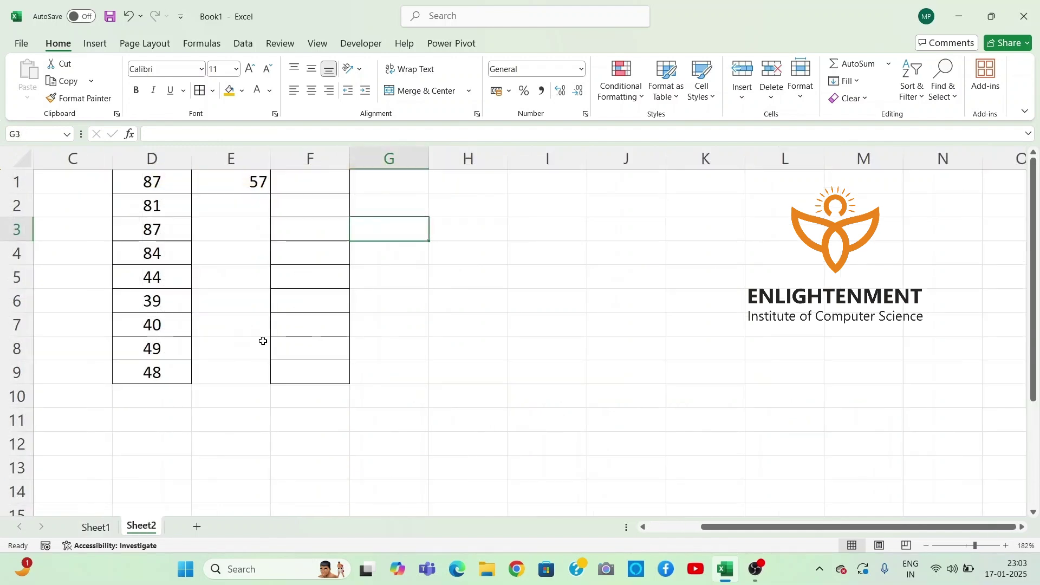
click(318, 178)
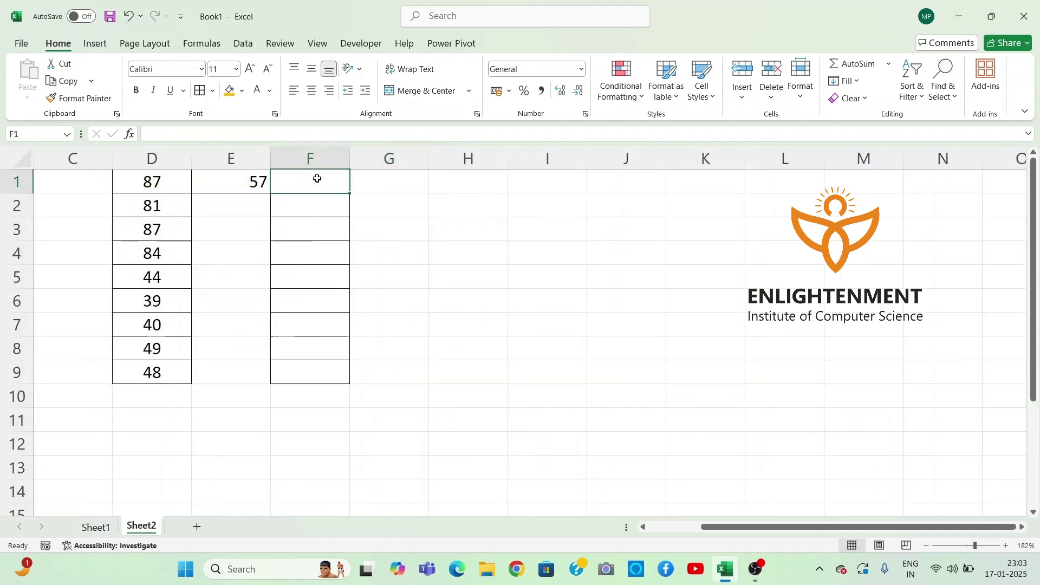
text(=)
click(158, 182)
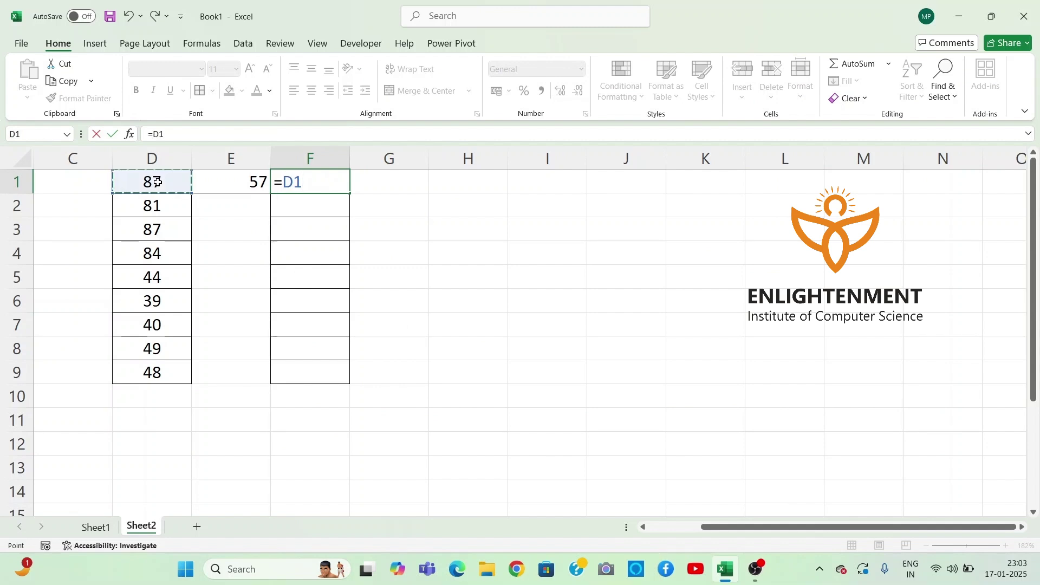
text(+)
click(221, 179)
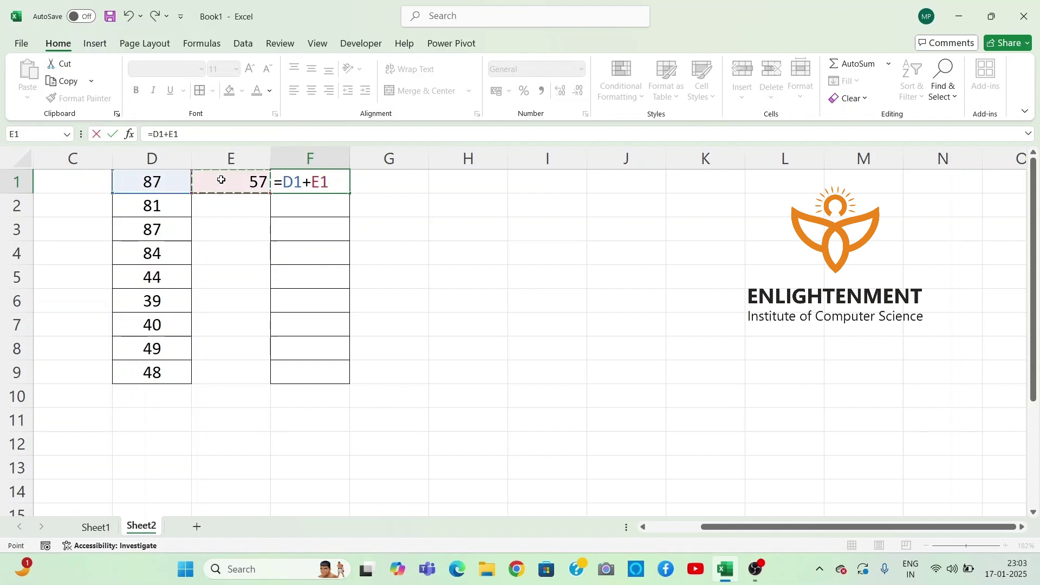
key(Return)
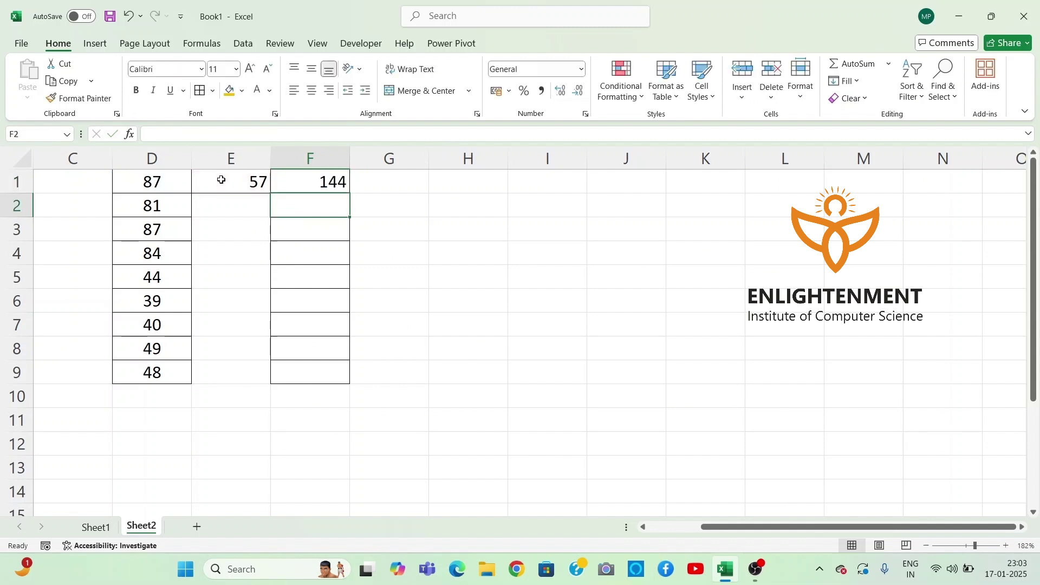
- Fill the relative sum formula from F1 down to F9 and inspect row 2's formula and source cells
click(321, 181)
drag(350, 193, 343, 389)
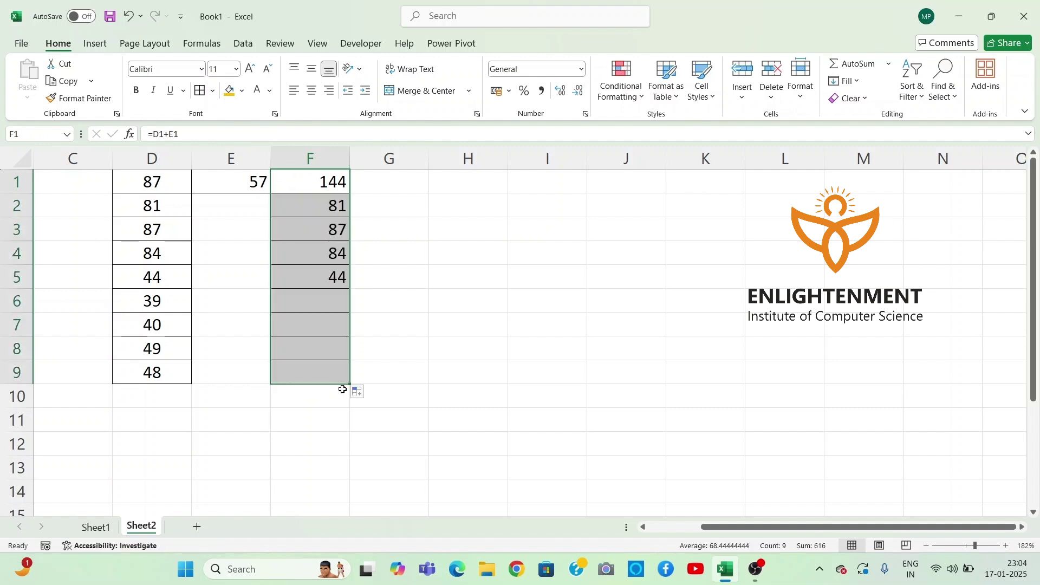
click(165, 210)
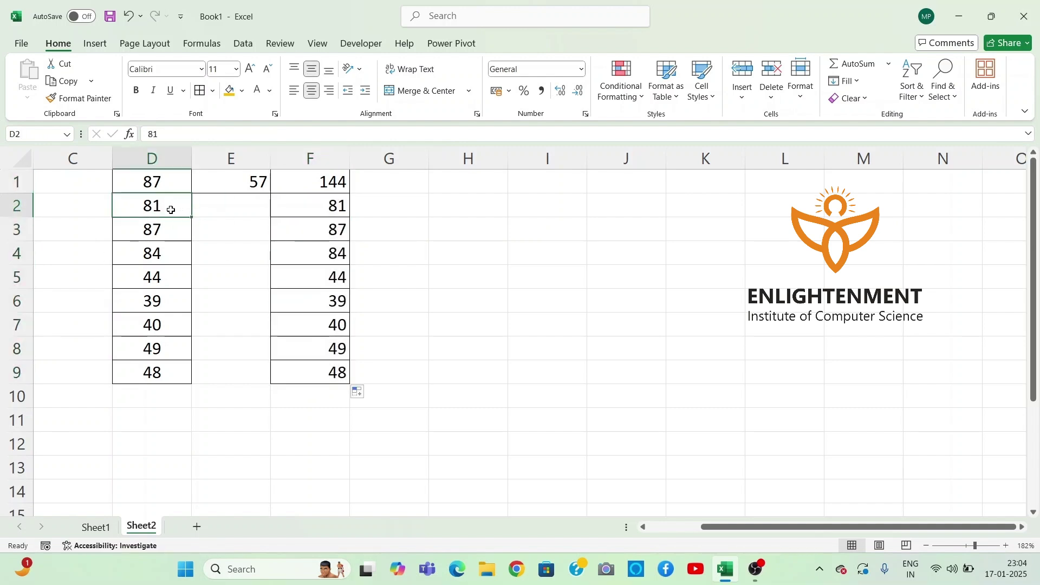
click(301, 211)
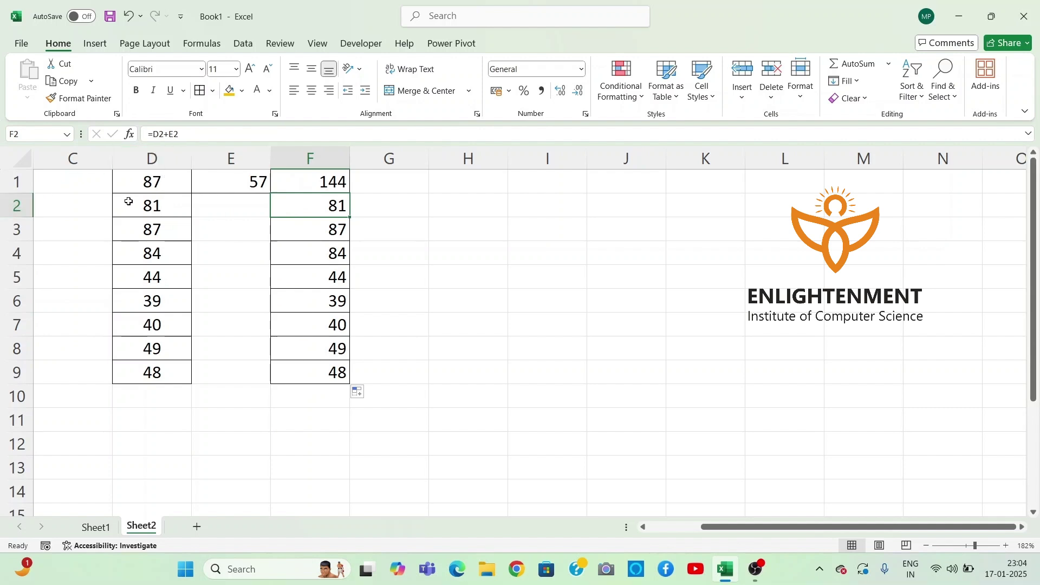
click(221, 213)
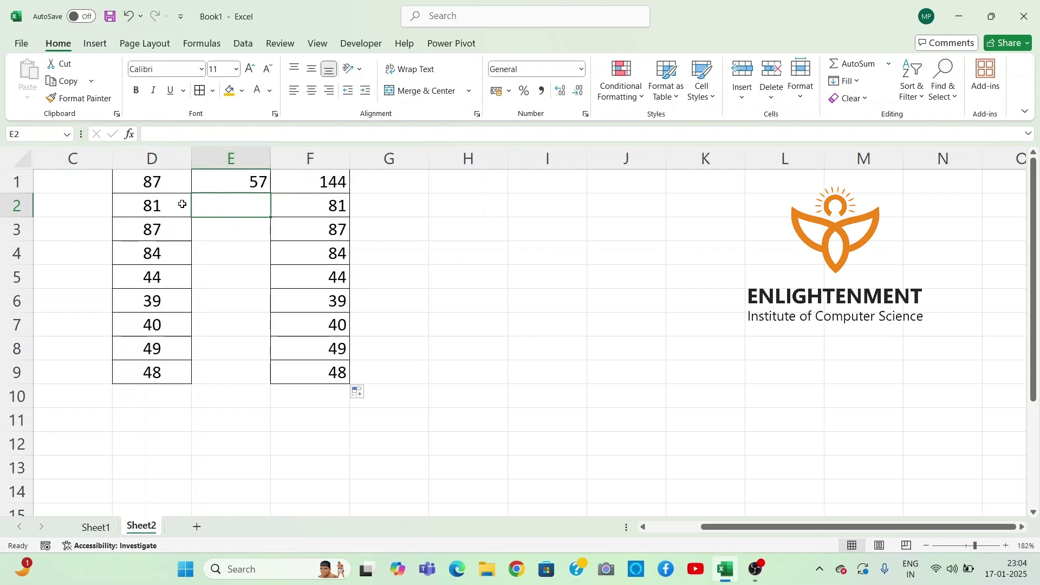
- Clear the sum formulas from F1:F9
click(320, 183)
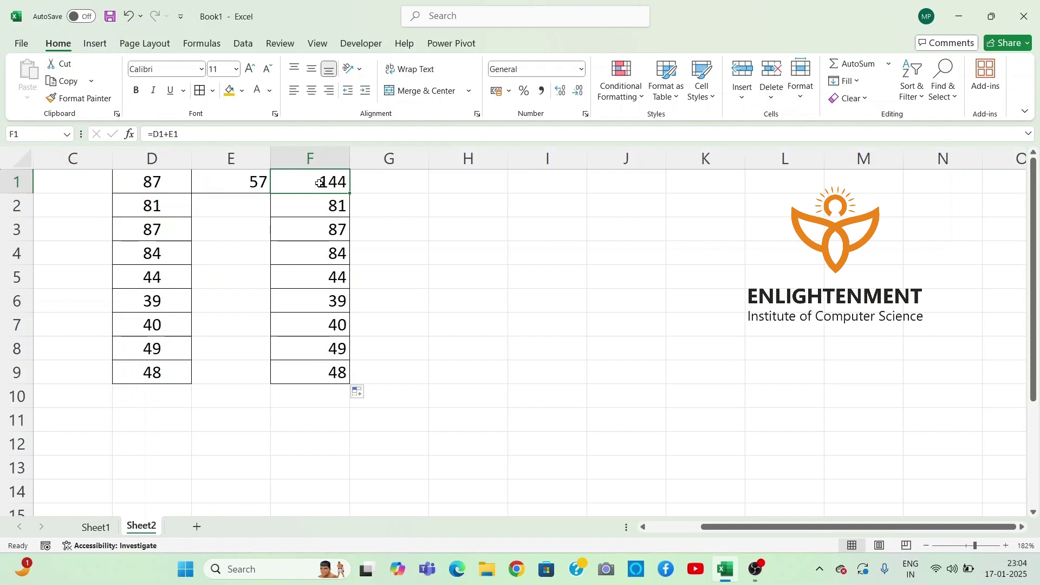
key(shift+Down)
key(shift+Down)
key(shift+Down)
key(shift+Down)
key(shift+Down)
key(shift+Down)
key(shift+Down)
key(shift+Down)
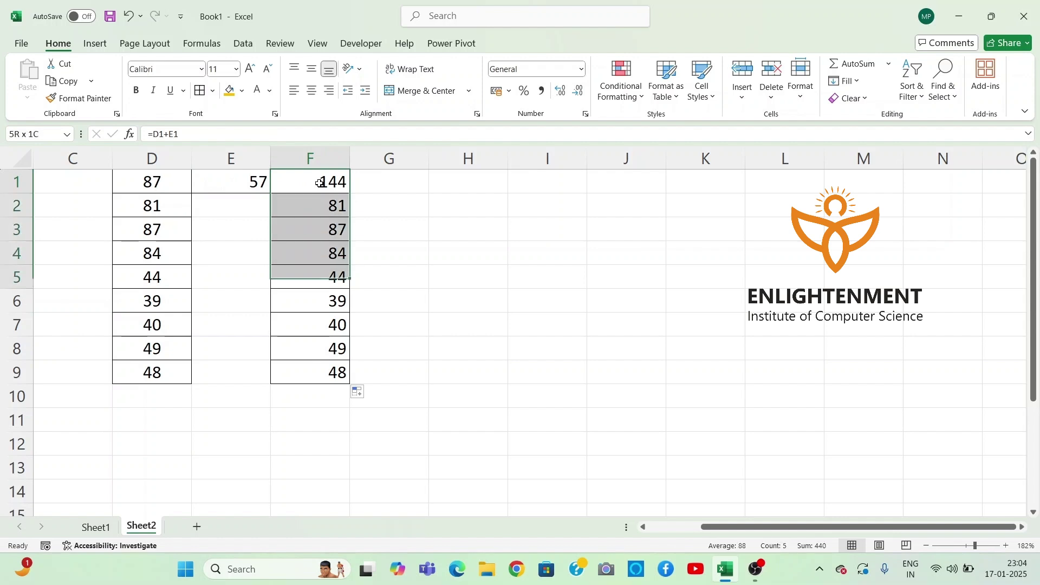
key(Delete)
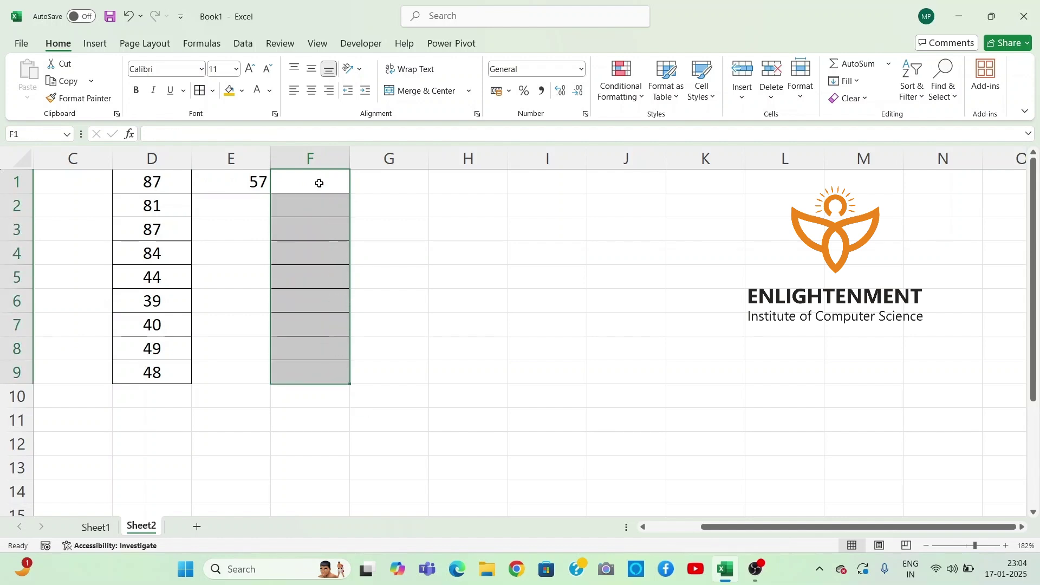
- Enter =D1+$E$1 in F1, locking the E1 reference as absolute
click(319, 183)
text(=)
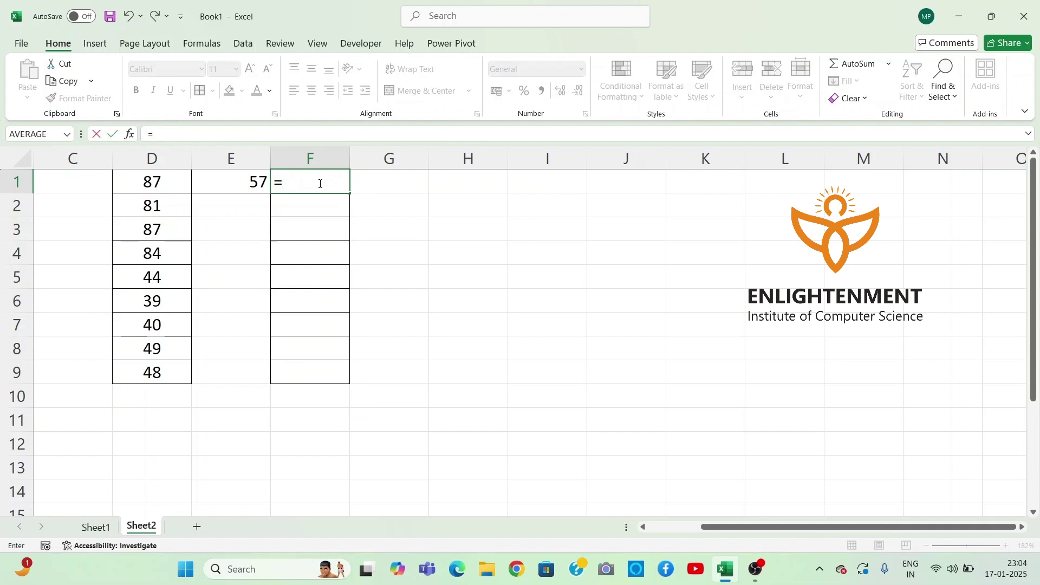
click(179, 182)
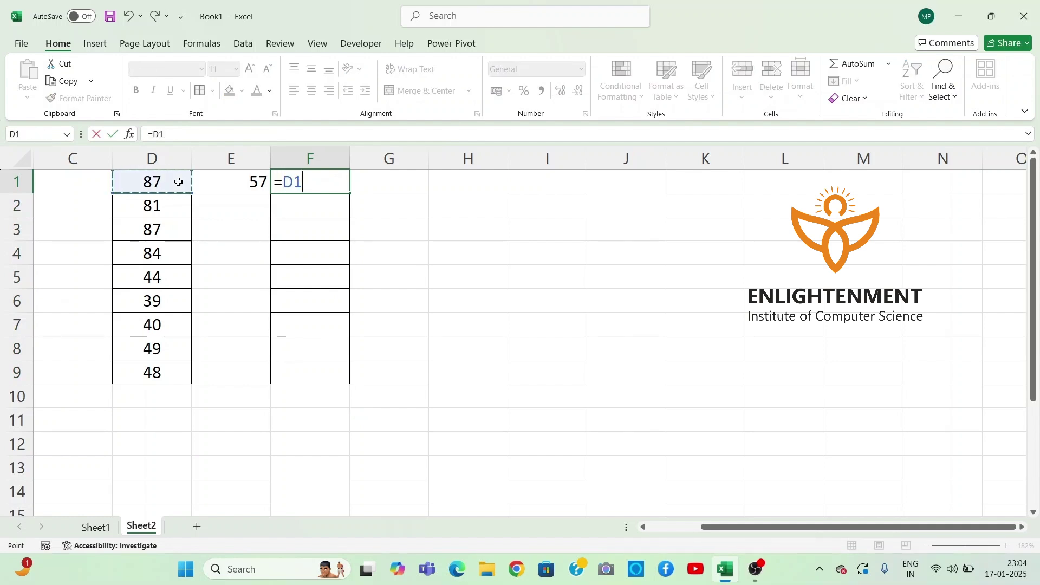
text(+)
click(229, 182)
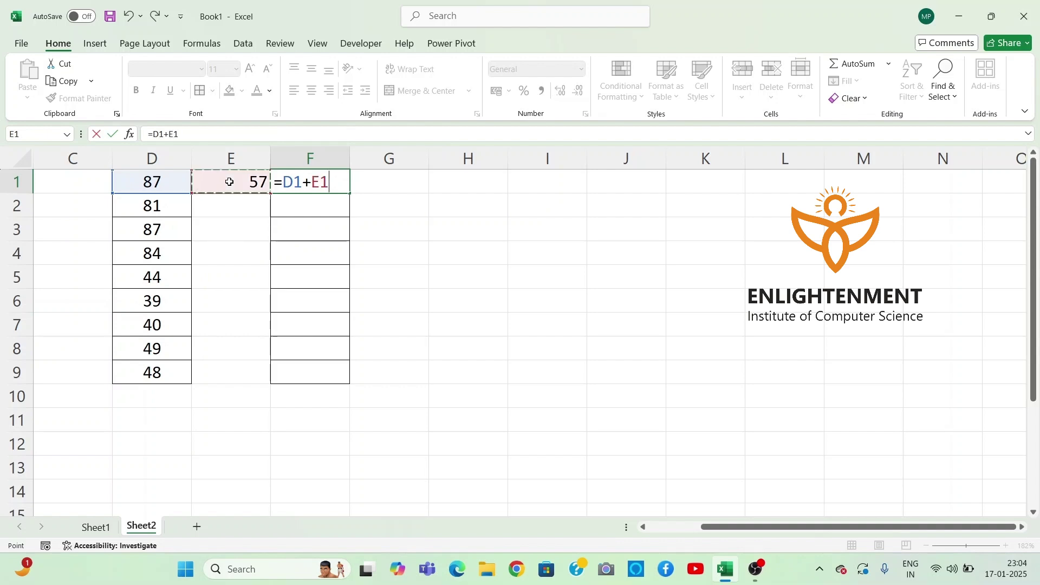
key(F4)
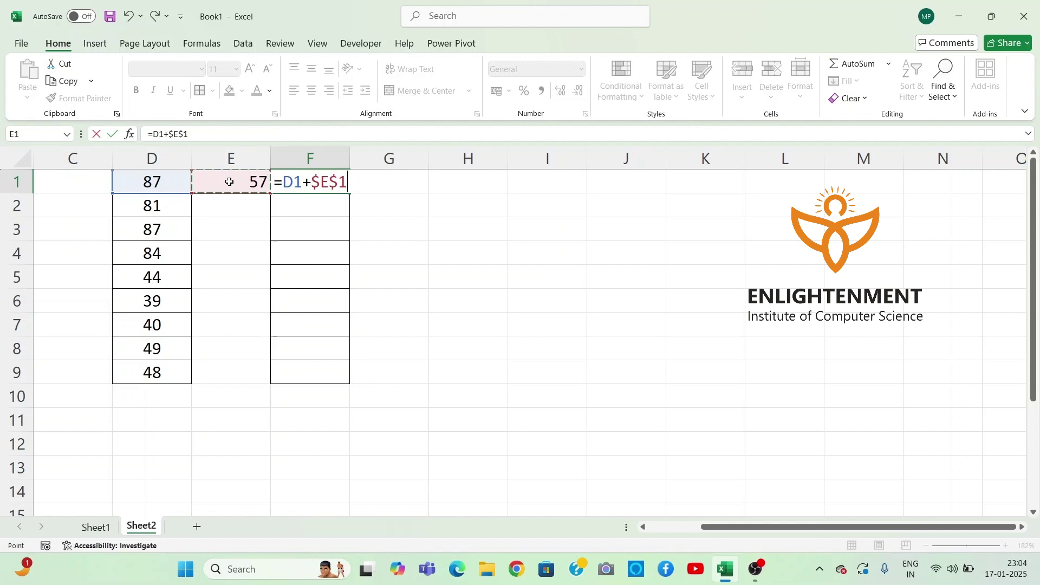
key(Return)
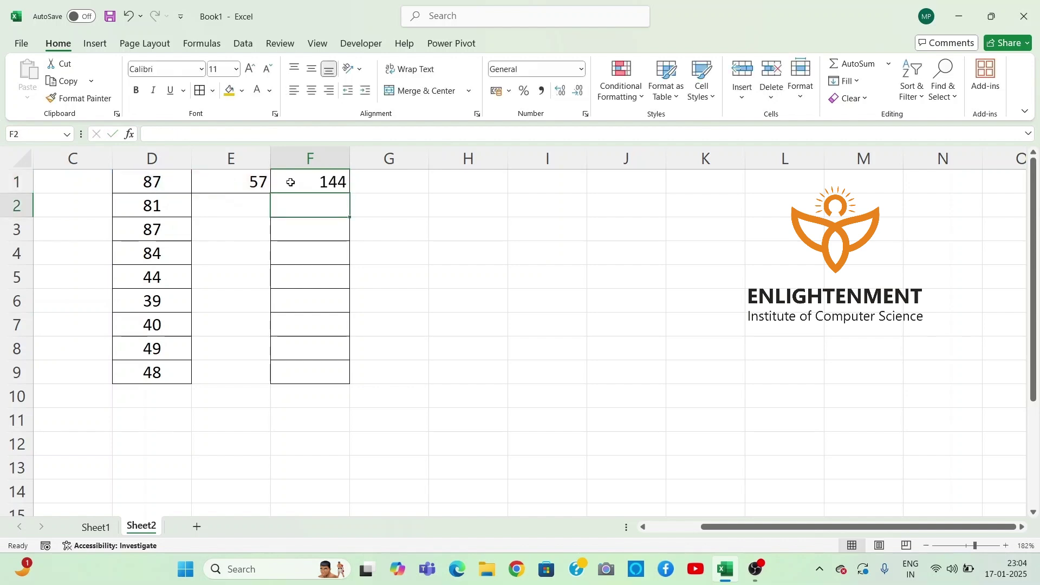
- Fill the absolute-reference sum from F1 down to F9 and inspect the copied formulas in F2 and F7
drag(291, 181, 351, 382)
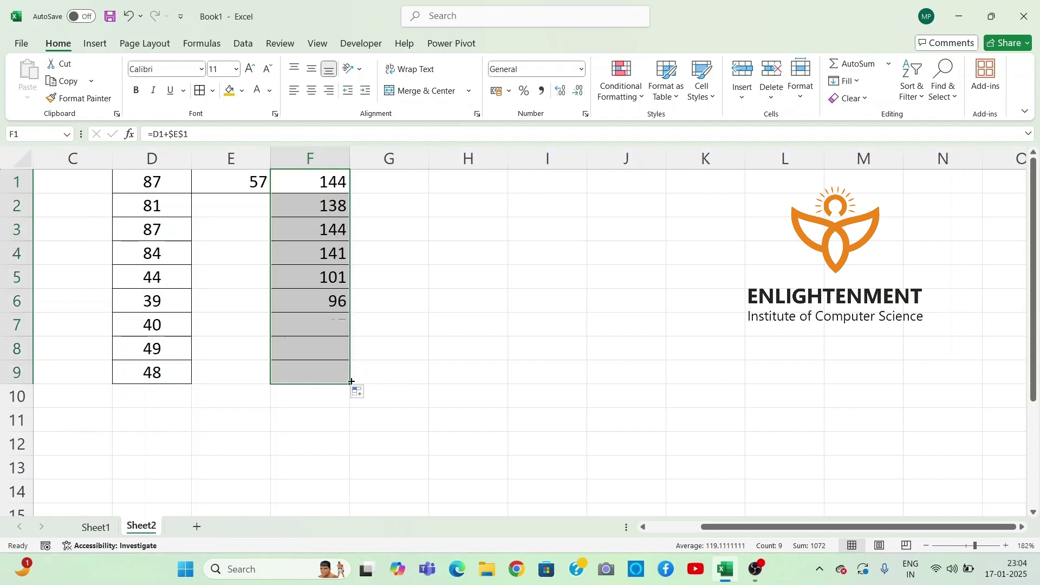
double_click(333, 212)
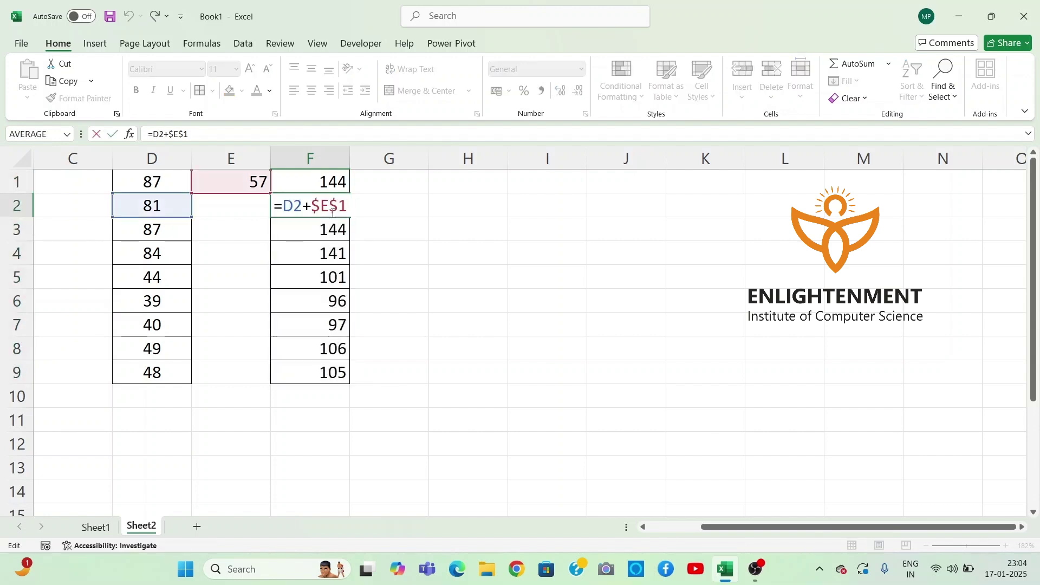
key(Return)
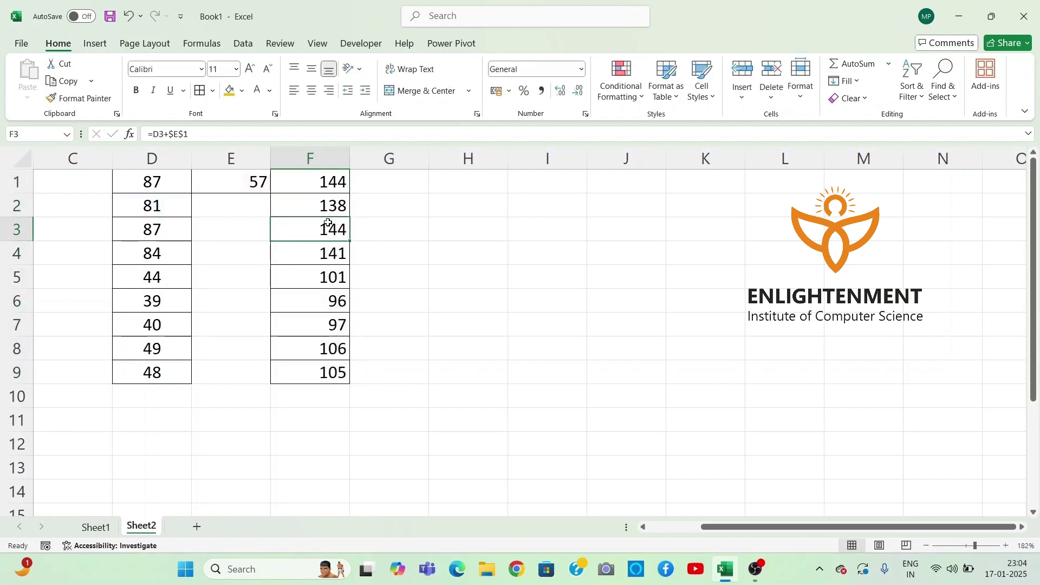
double_click(327, 327)
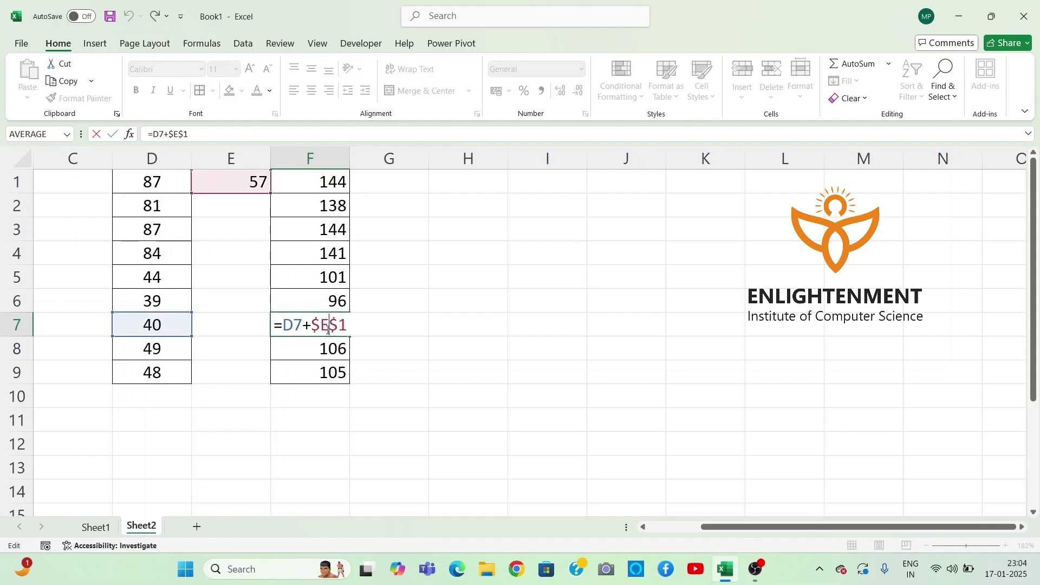